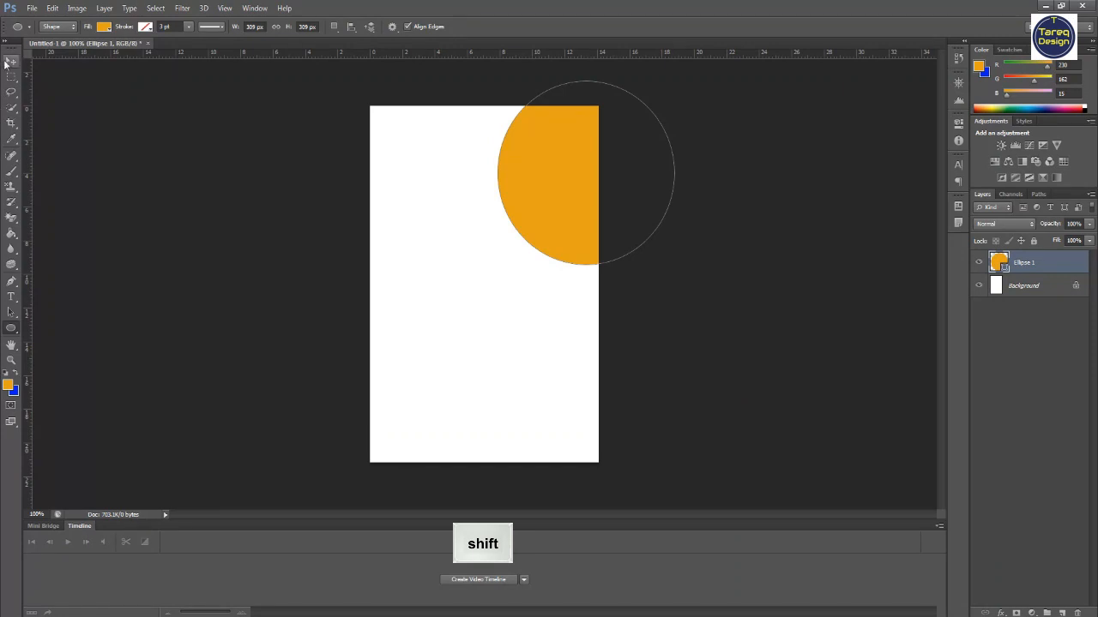
- Nudge the first orange circle toward the page's upper-right corner and unlock the background layer
drag(555, 192, 530, 181)
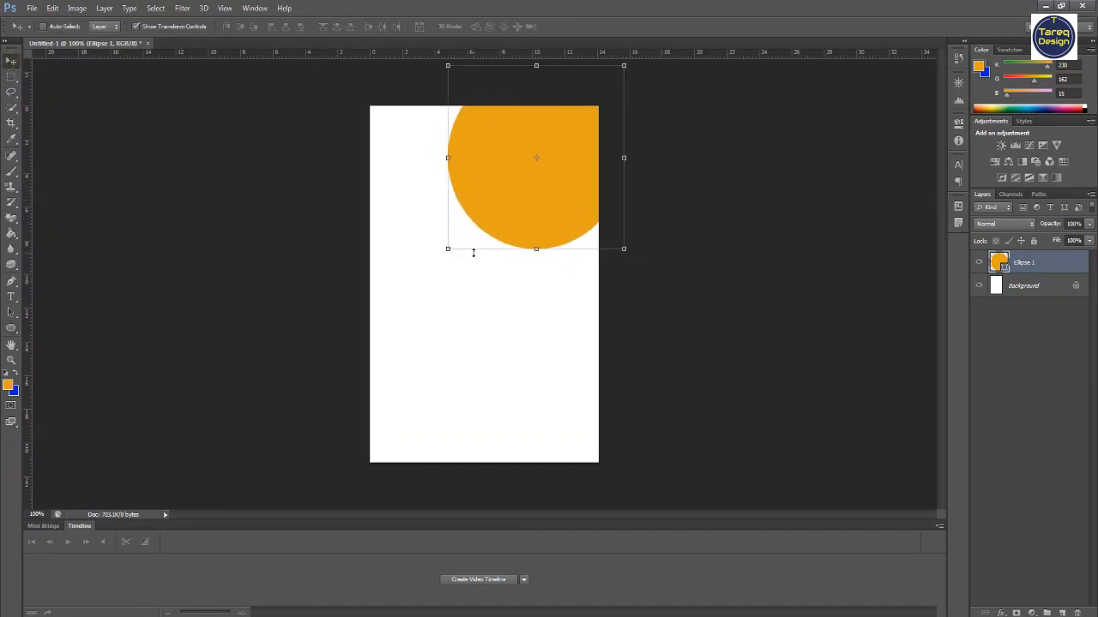
double_click(1076, 287)
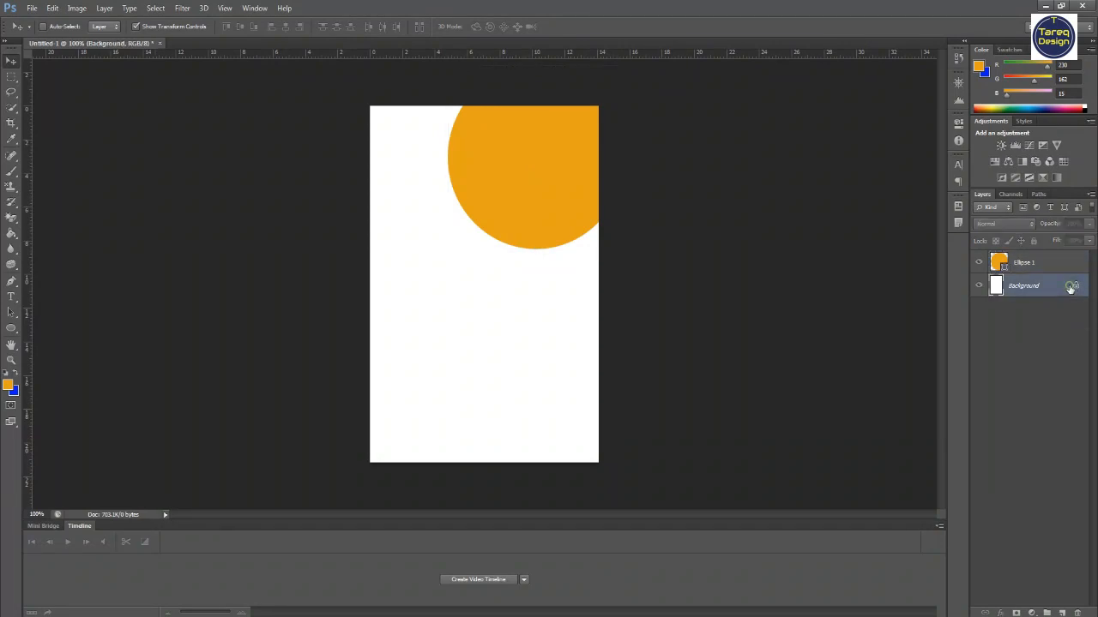
click(641, 202)
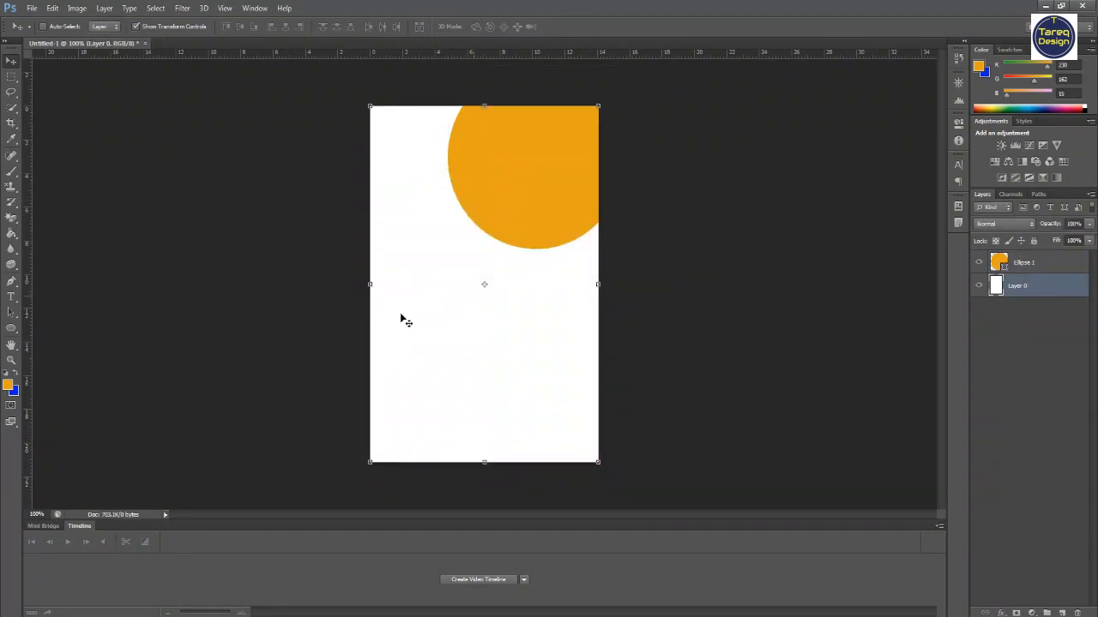
- Draw a second orange circle about 394 px across and move it right so it sits behind the first circle
click(11, 329)
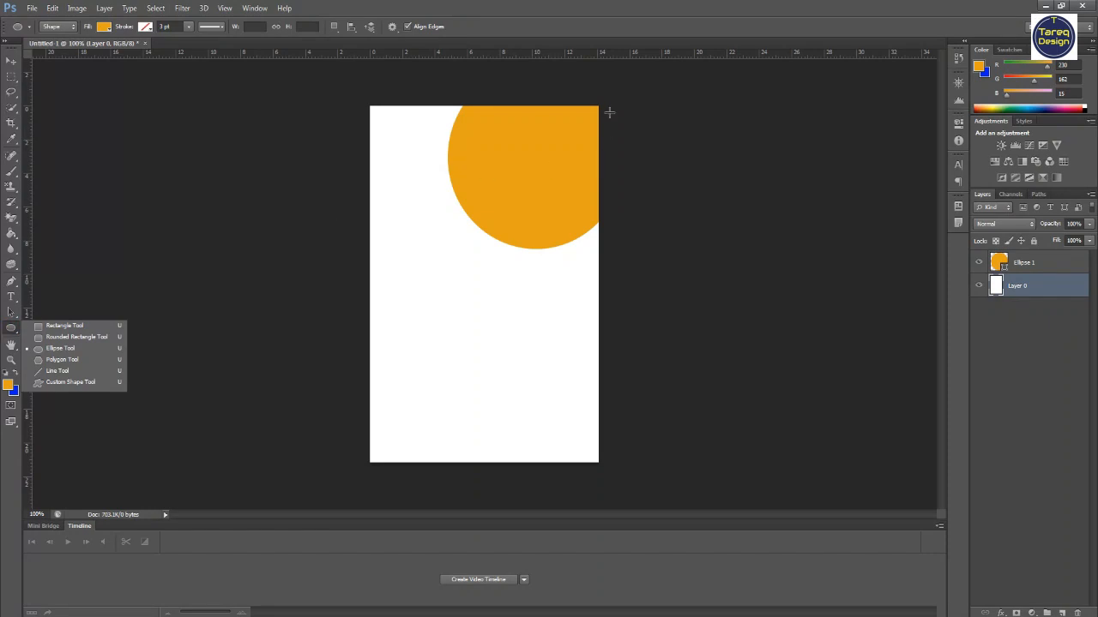
drag(529, 76, 303, 448)
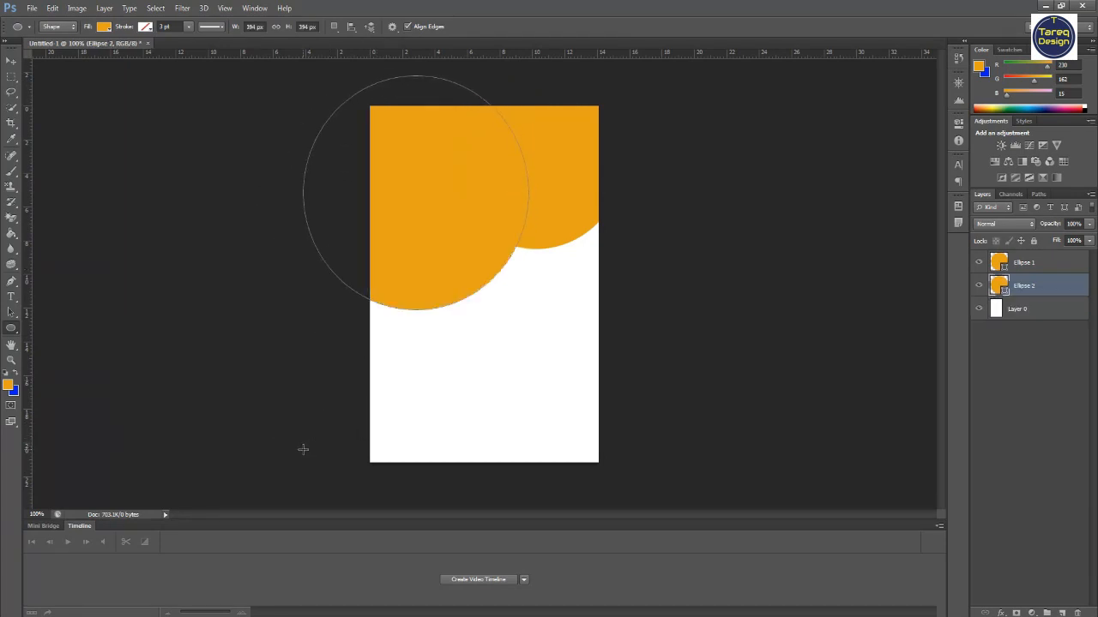
click(12, 60)
drag(362, 215, 488, 220)
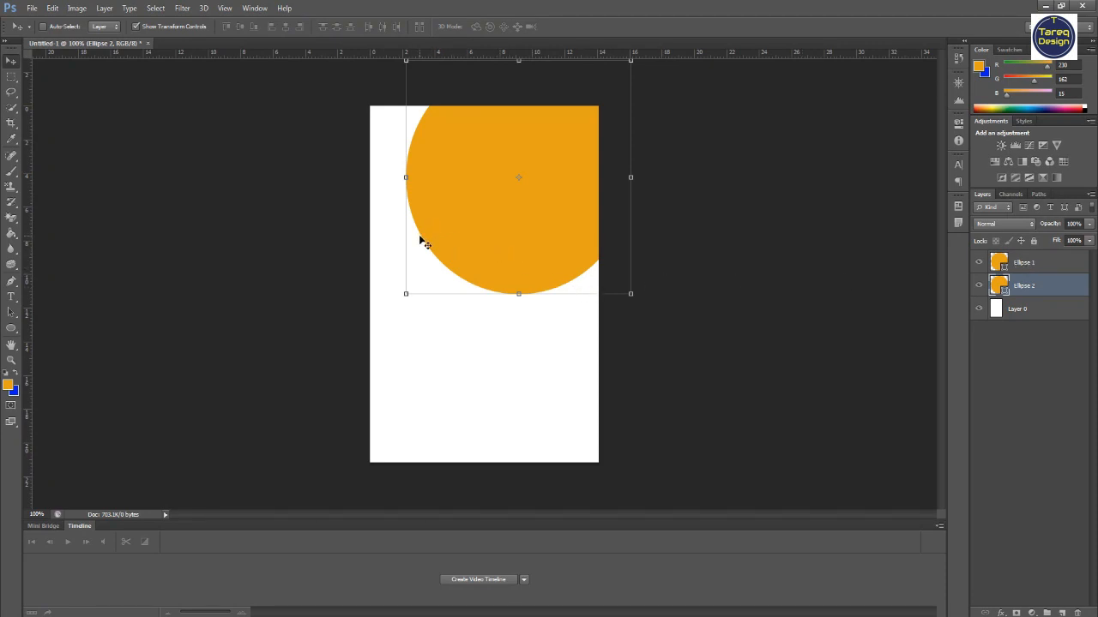
- Add a drop shadow to the upper-right circle with angle 65°, distance 18 px, spread 22% and size 46 px
click(1028, 265)
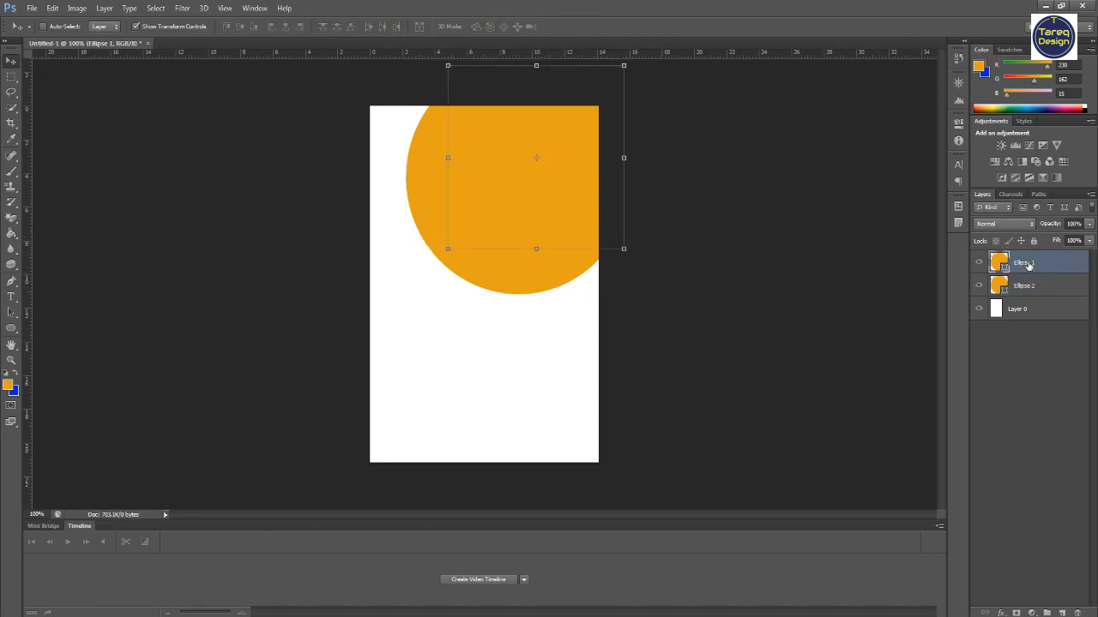
click(1000, 613)
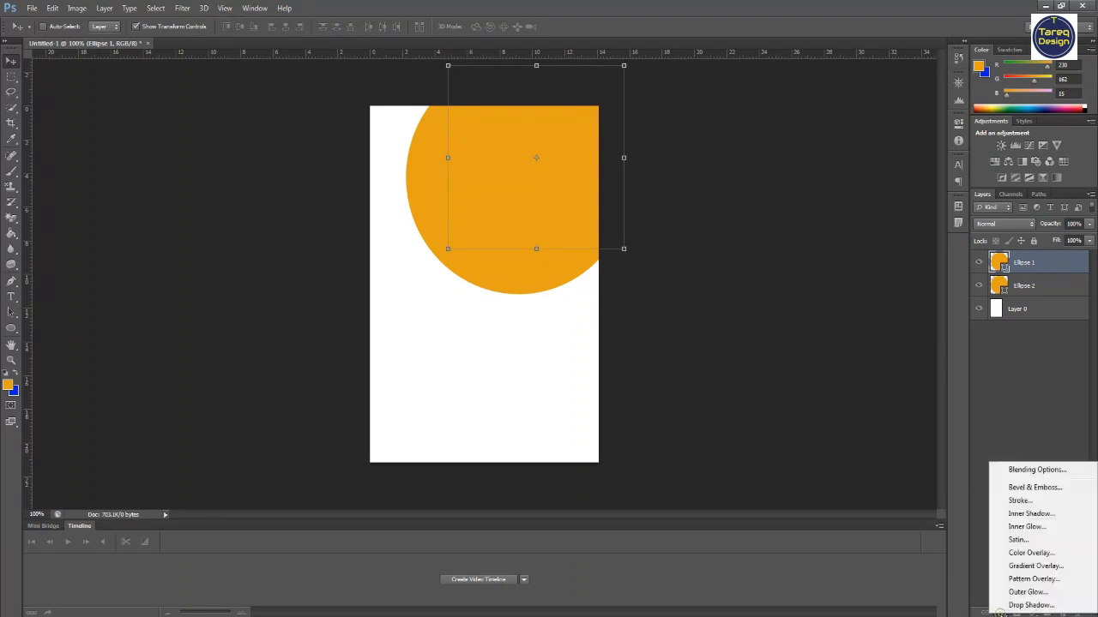
click(1021, 607)
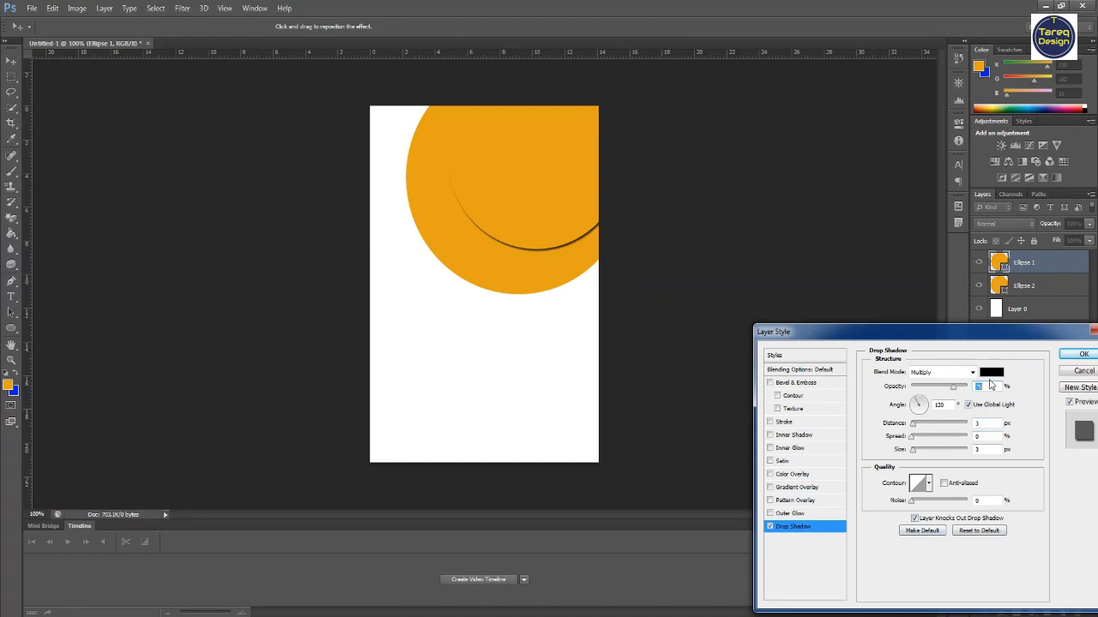
drag(916, 426, 923, 452)
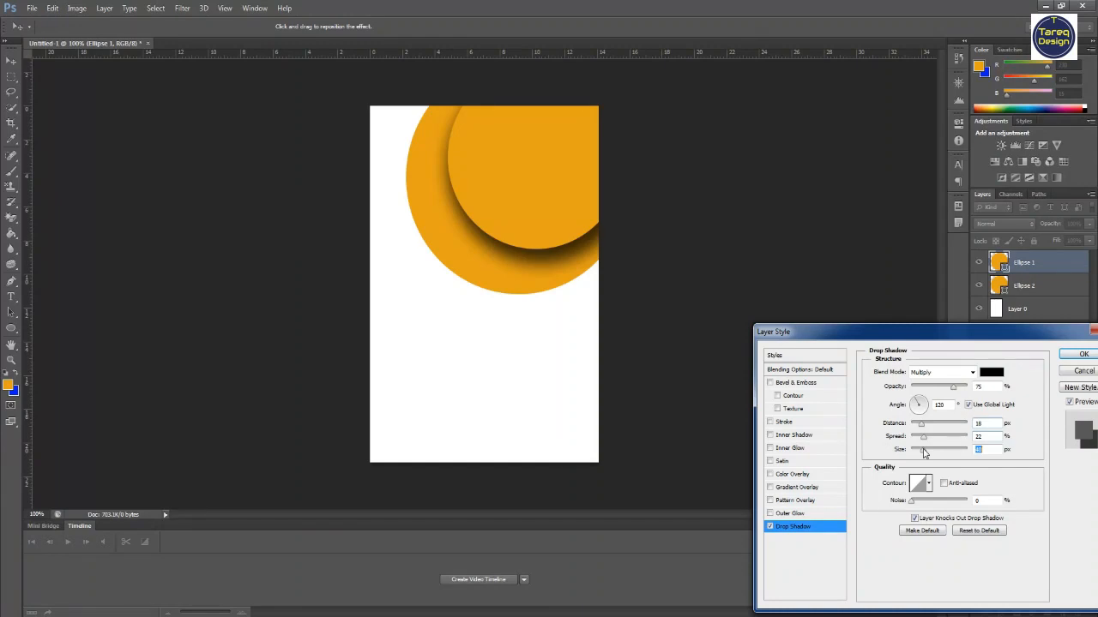
drag(918, 405, 924, 403)
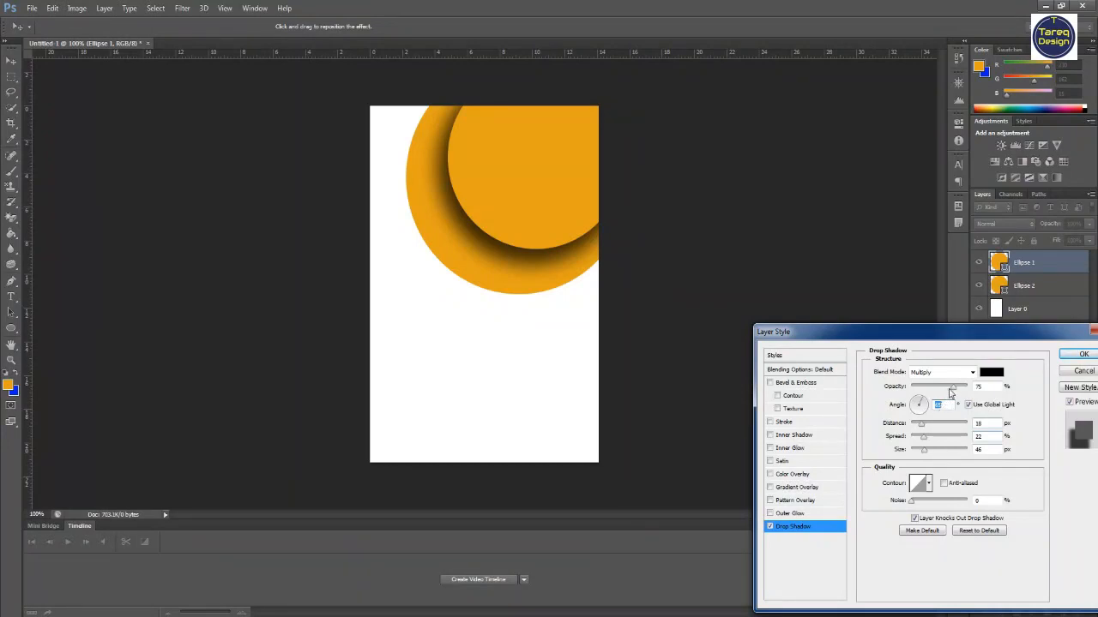
drag(957, 392, 938, 392)
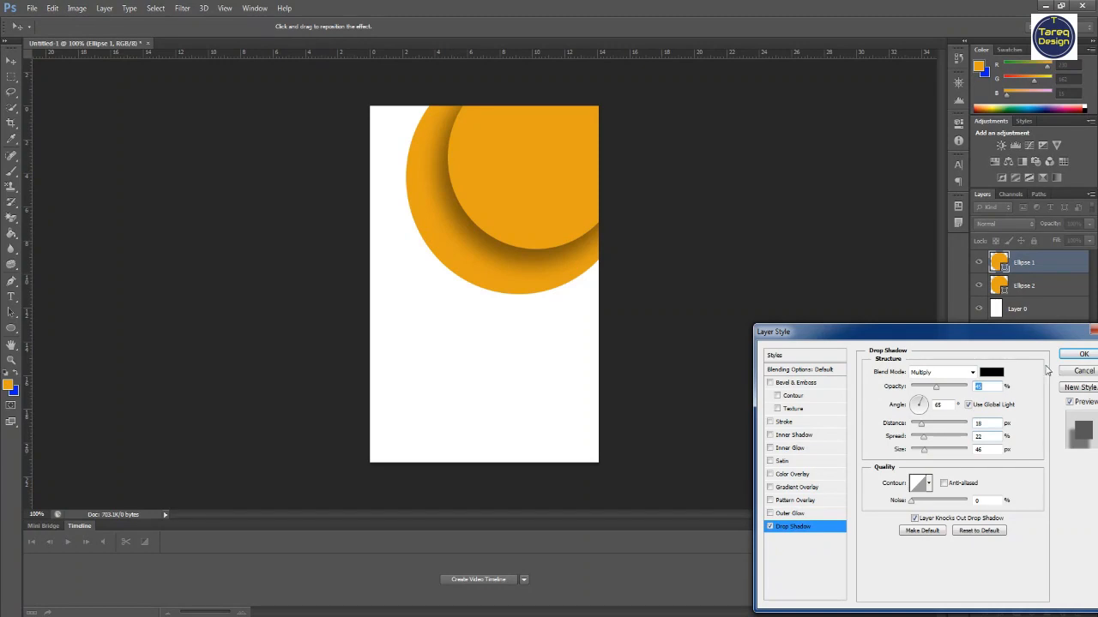
click(1083, 355)
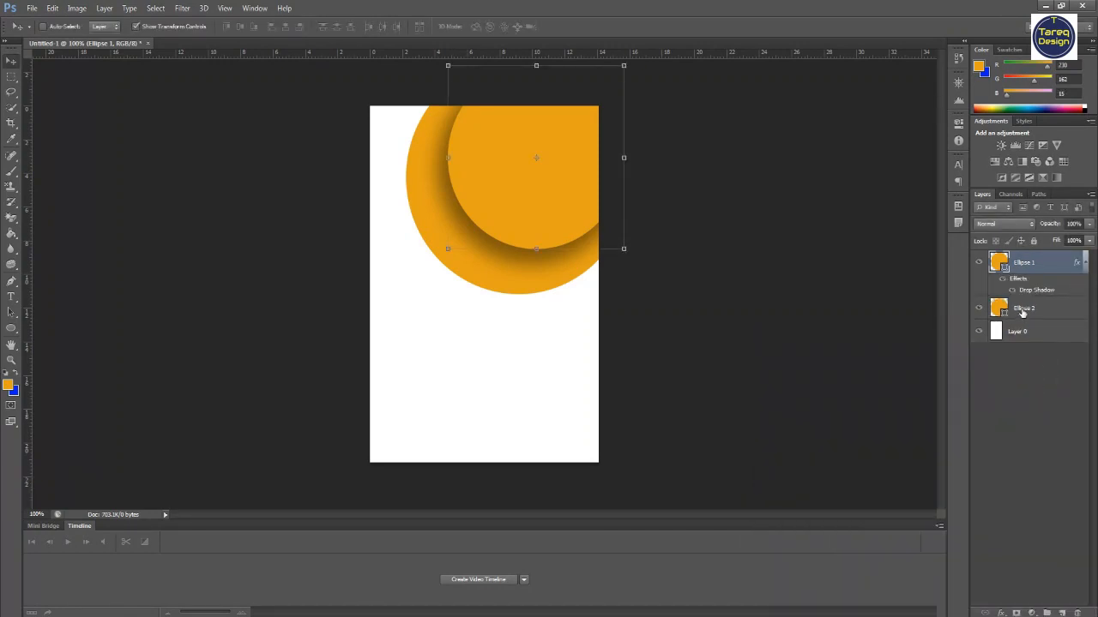
- Stretch the larger back circle horizontally leftward to about 126% width and commit the transform
click(1023, 312)
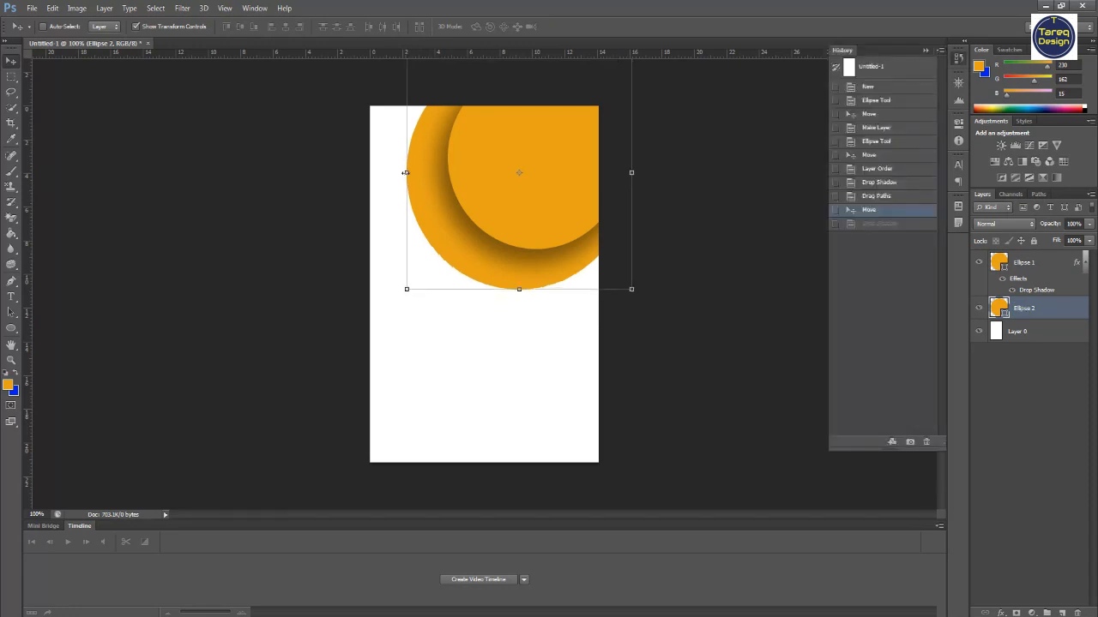
drag(406, 173, 347, 172)
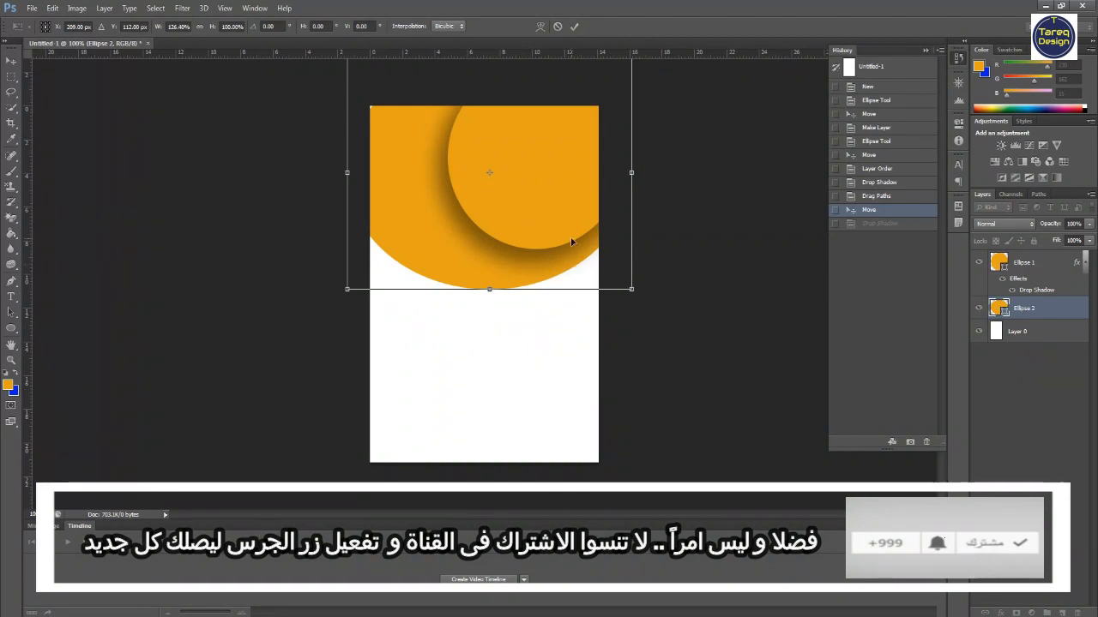
click(573, 27)
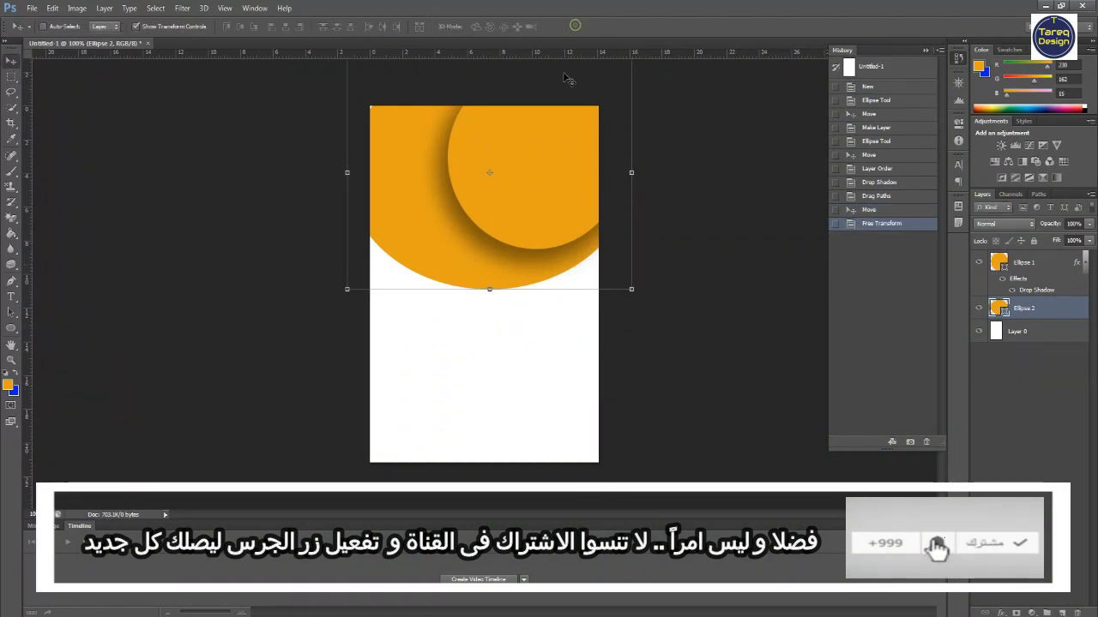
- Change the larger back circle's fill color to a brighter orange (R 248, G 170, B 3)
double_click(998, 310)
click(520, 484)
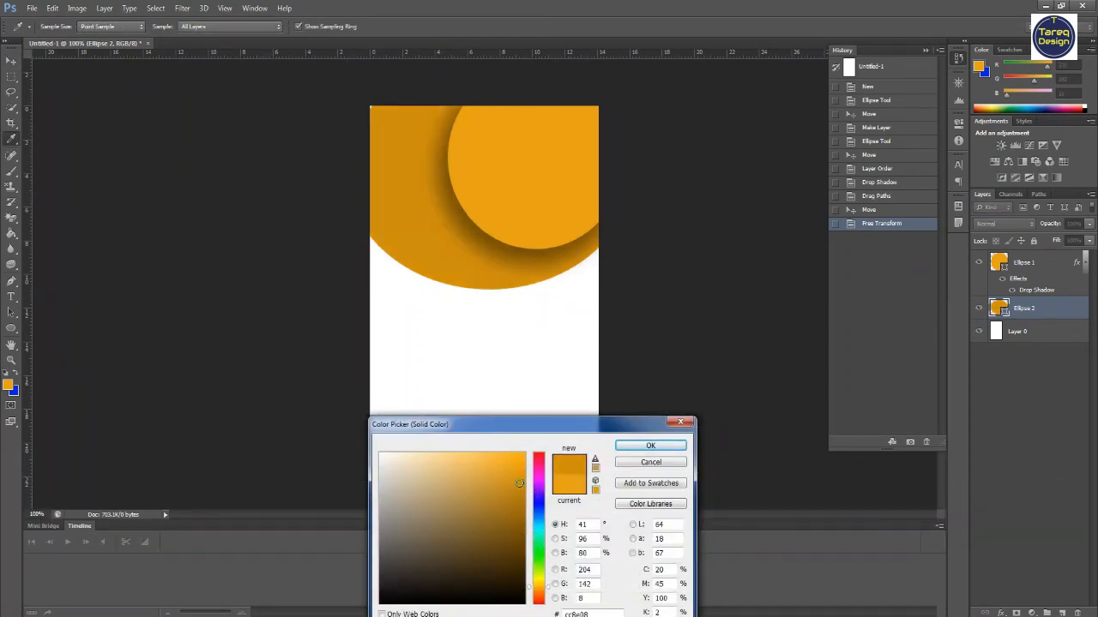
click(522, 501)
drag(521, 501, 523, 457)
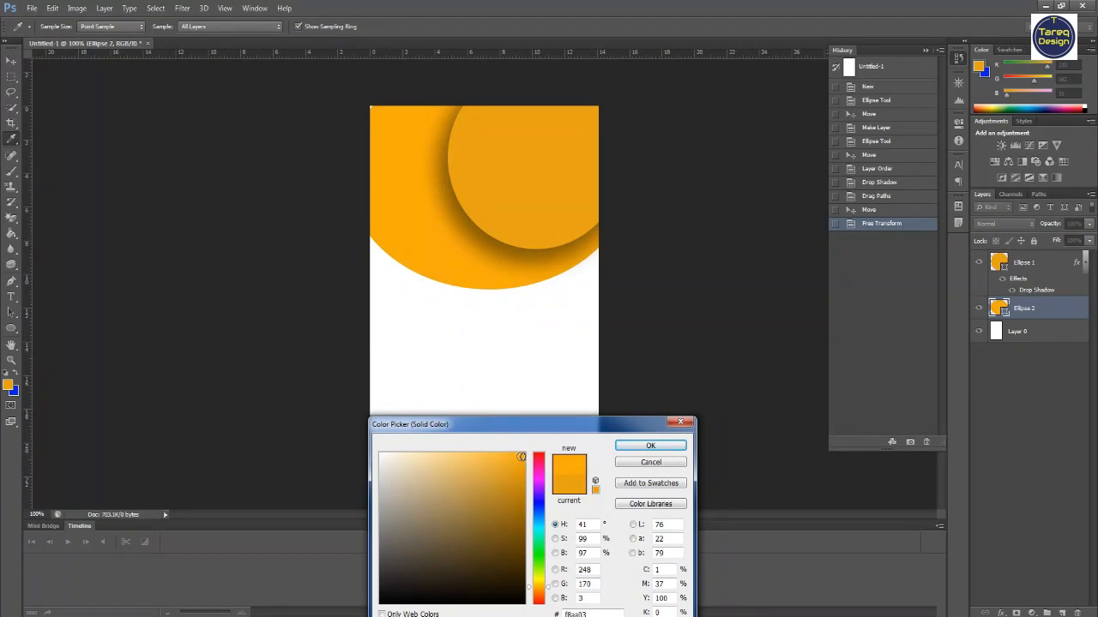
click(651, 447)
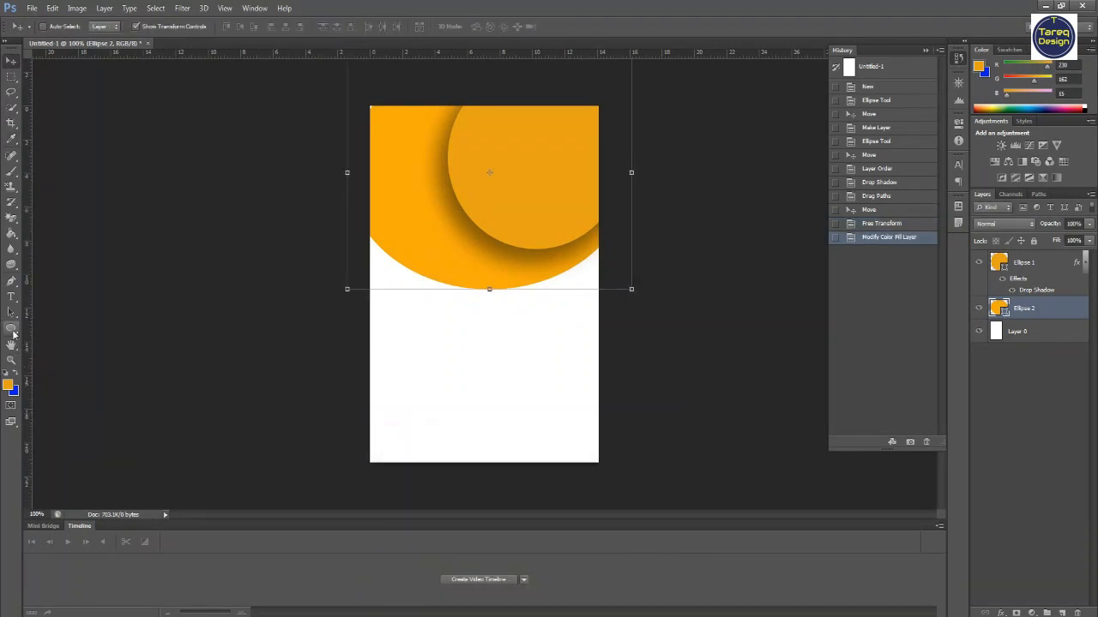
click(12, 331)
drag(397, 223, 472, 363)
click(11, 61)
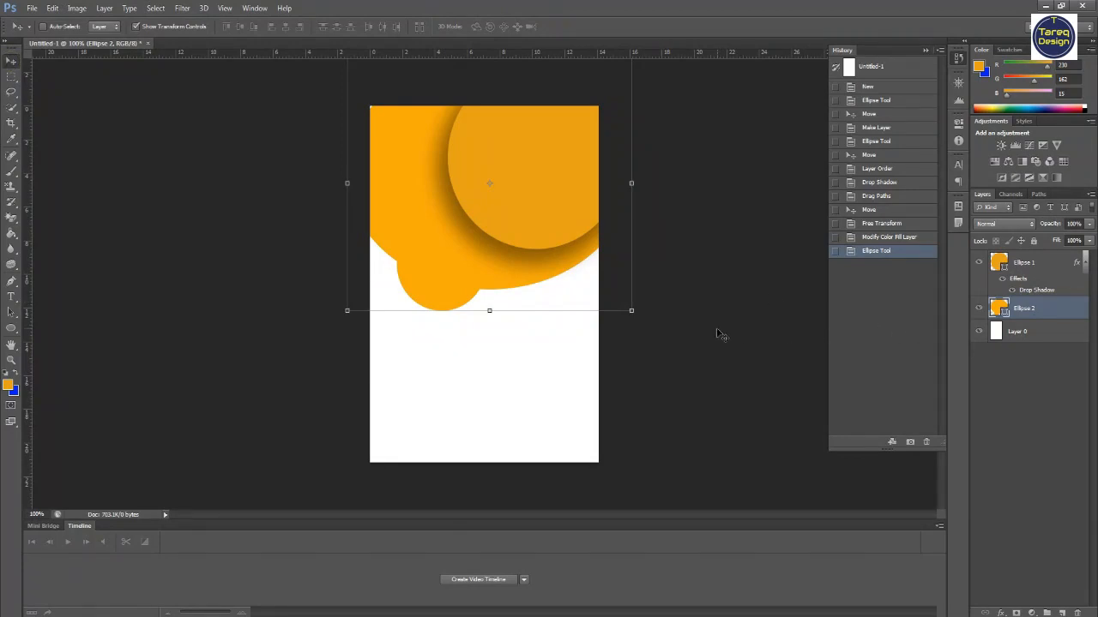
key(ctrl+z)
- Draw a third circle about 171 px across in the lower half of the page, on a layer above the background
click(1041, 336)
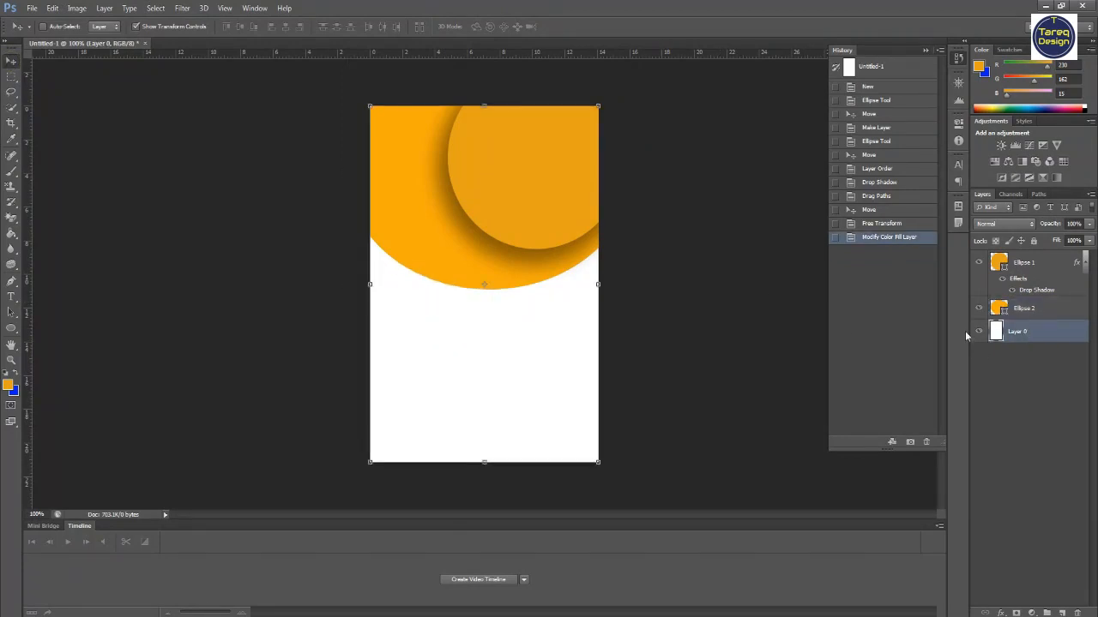
drag(426, 292, 470, 350)
key(ctrl+z)
click(11, 329)
click(41, 349)
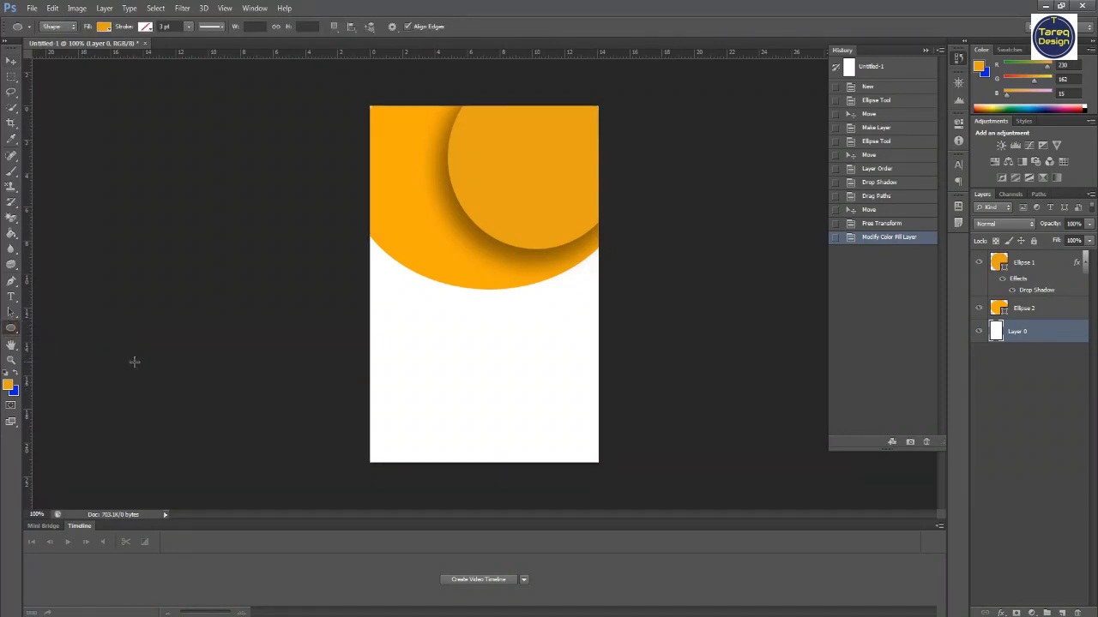
drag(395, 306, 494, 492)
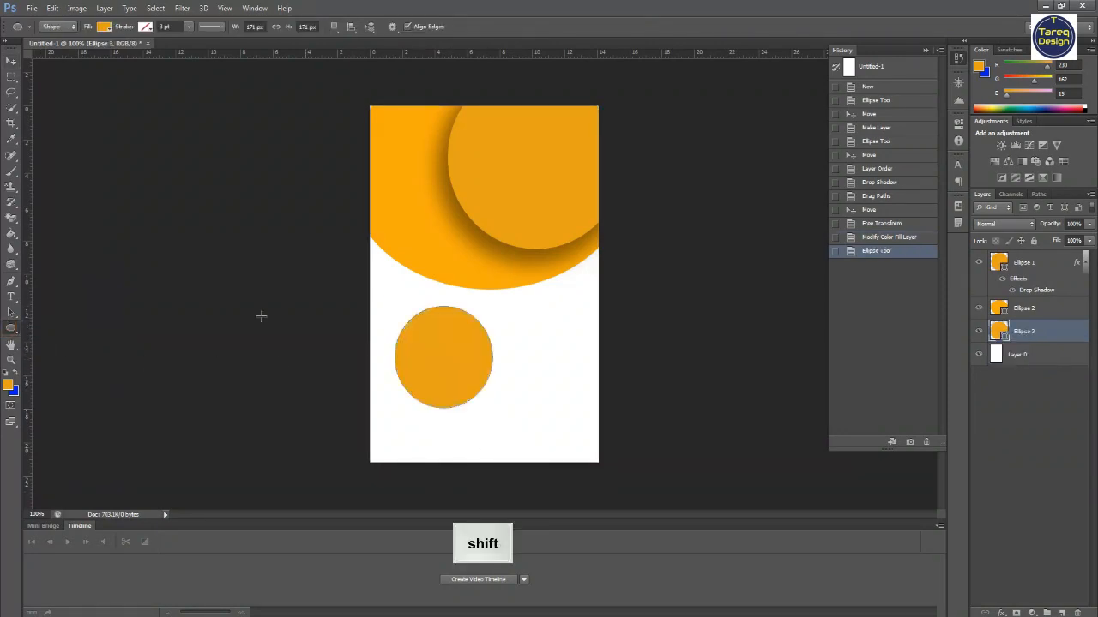
- Move the third circle up onto the big circles' lower edge and bring its layer to the top of the stack
click(11, 61)
drag(414, 381, 415, 283)
drag(1018, 337, 1018, 264)
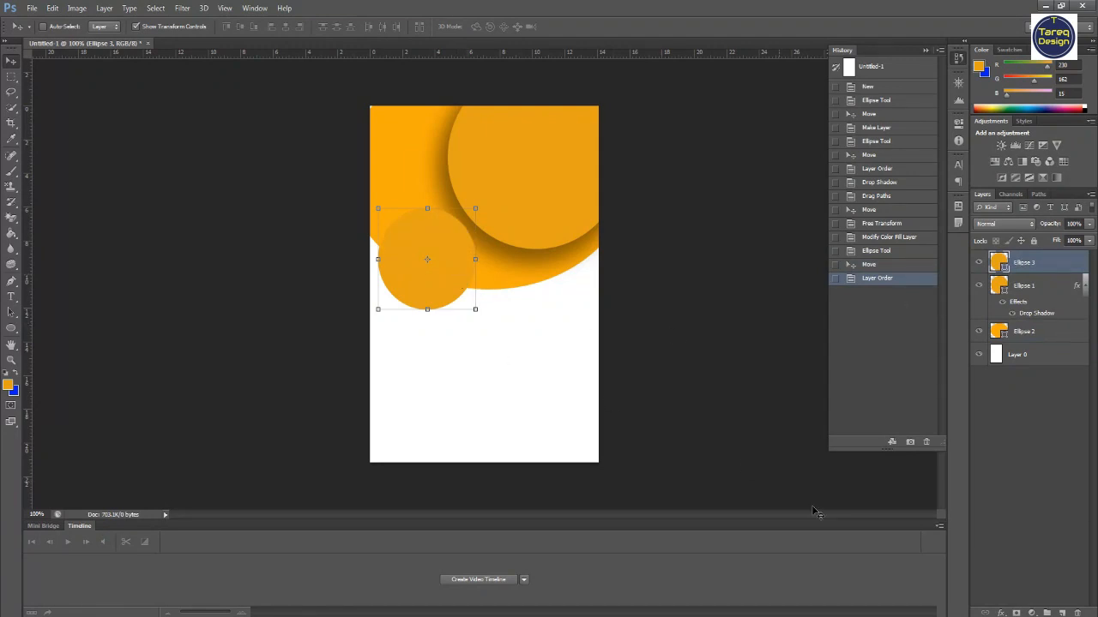
- Add a white outside stroke to the third circle
click(1003, 612)
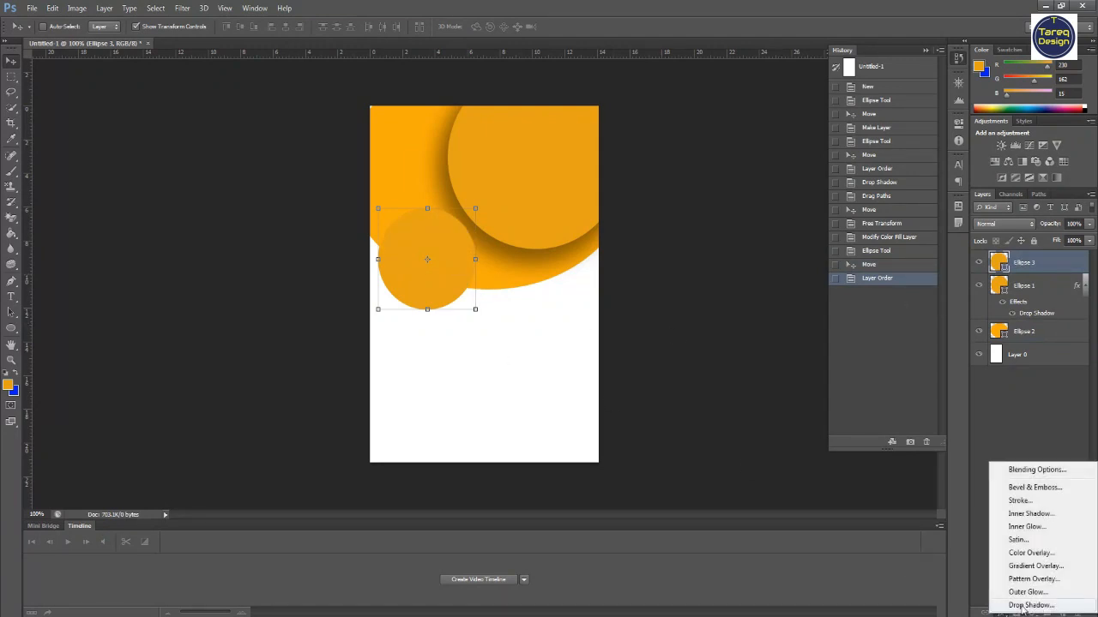
click(1020, 501)
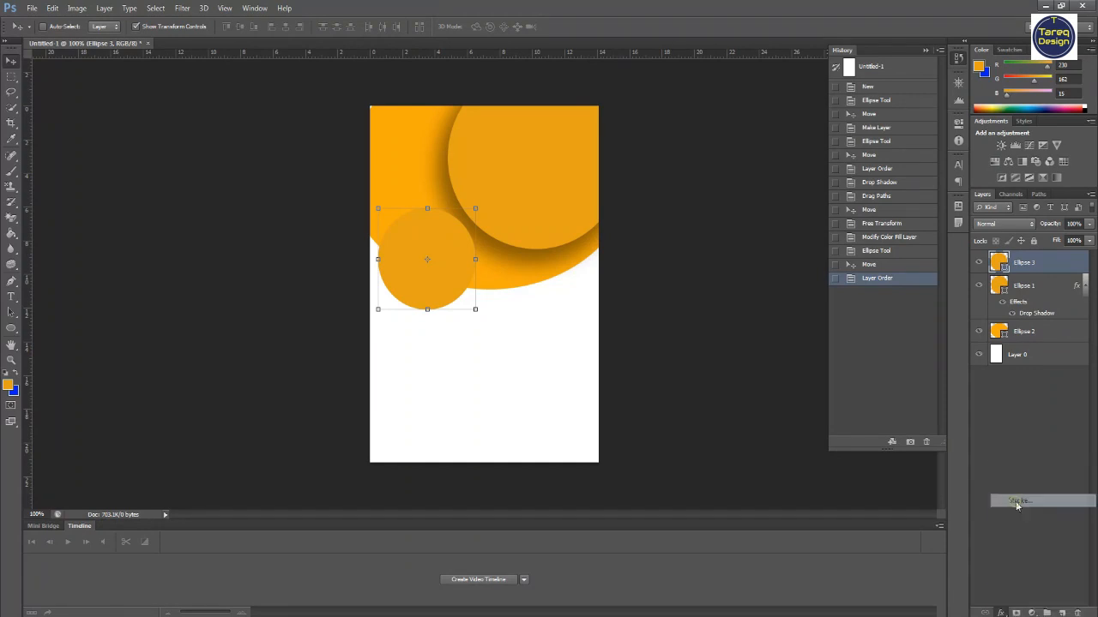
click(782, 503)
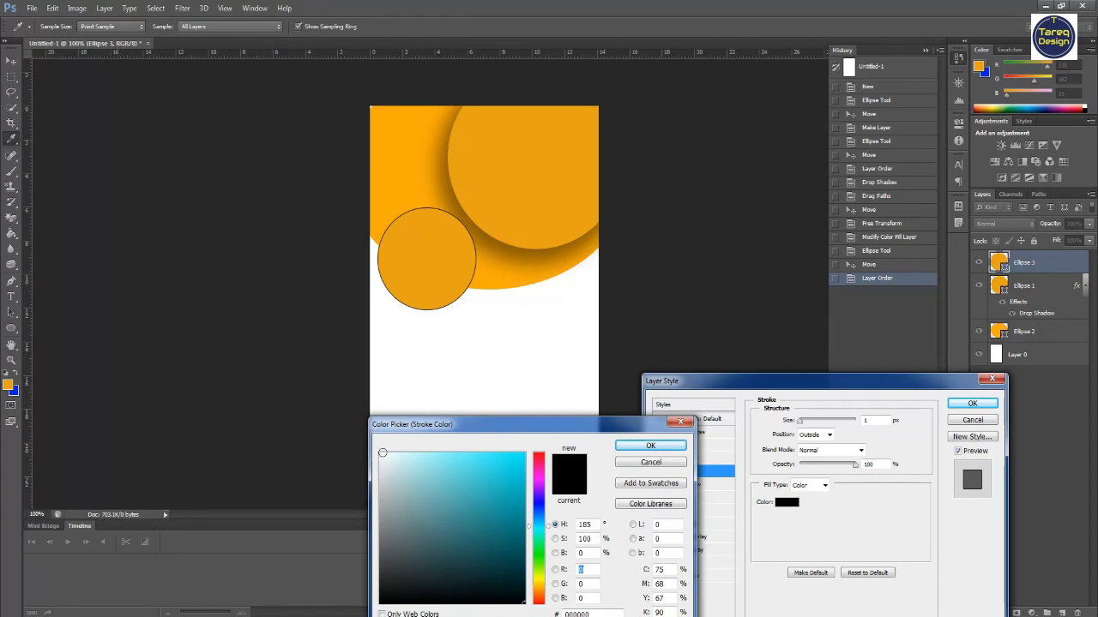
click(408, 368)
click(650, 446)
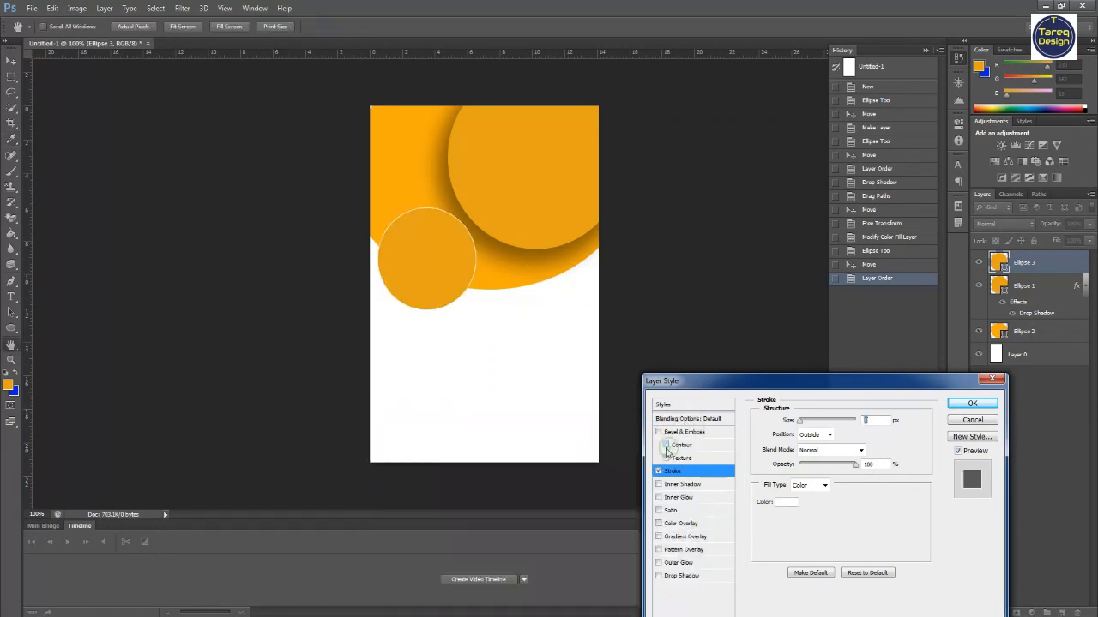
drag(800, 424, 805, 426)
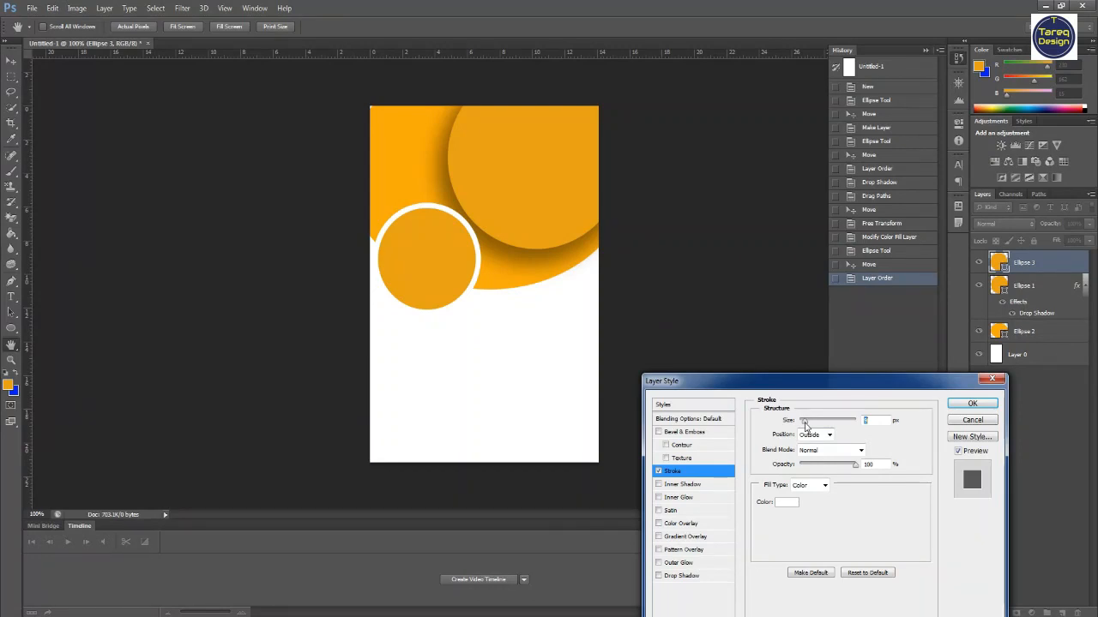
drag(806, 427, 803, 426)
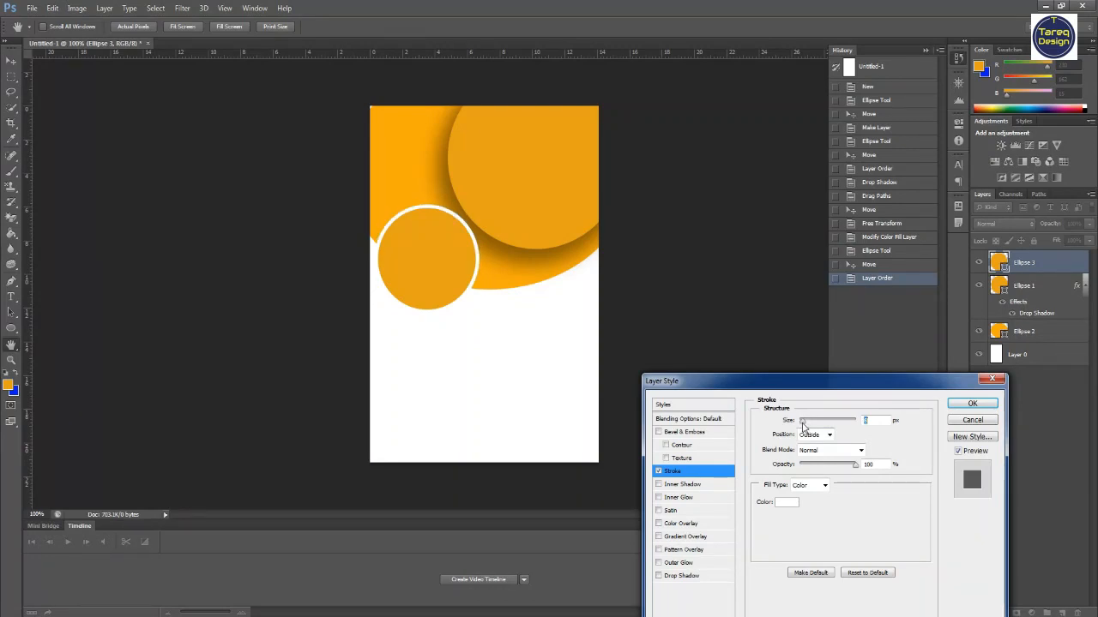
click(970, 404)
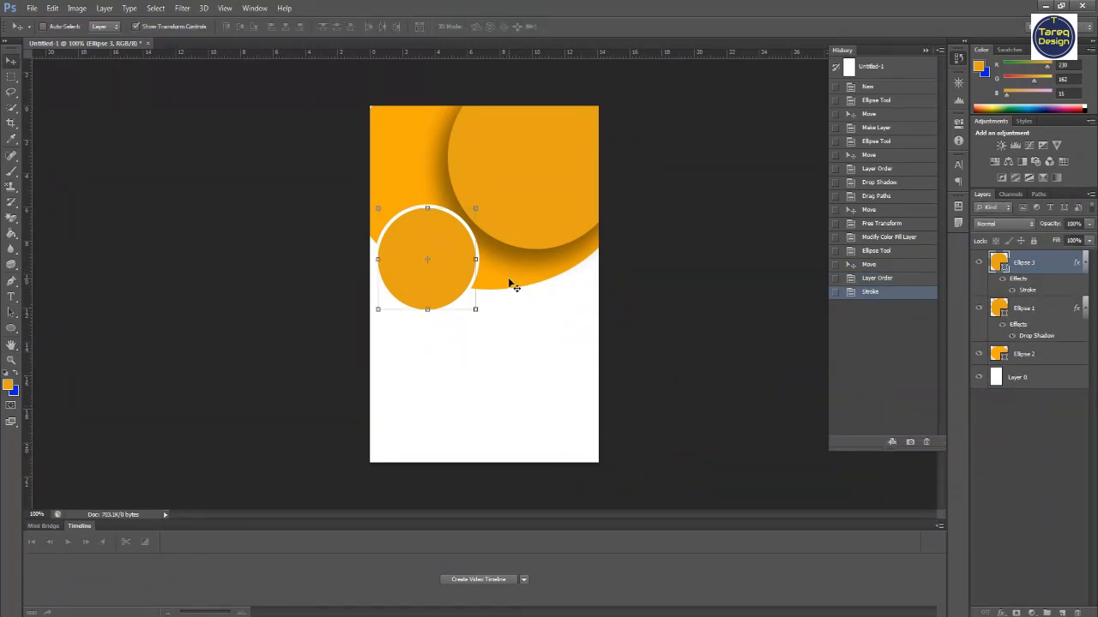
click(999, 609)
click(1016, 601)
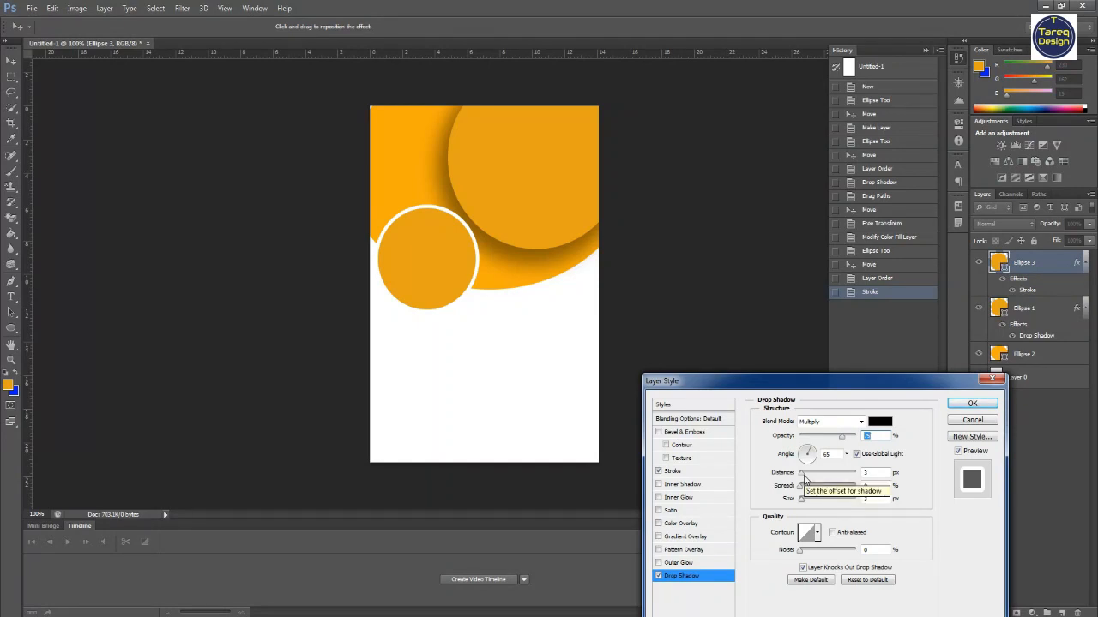
click(993, 379)
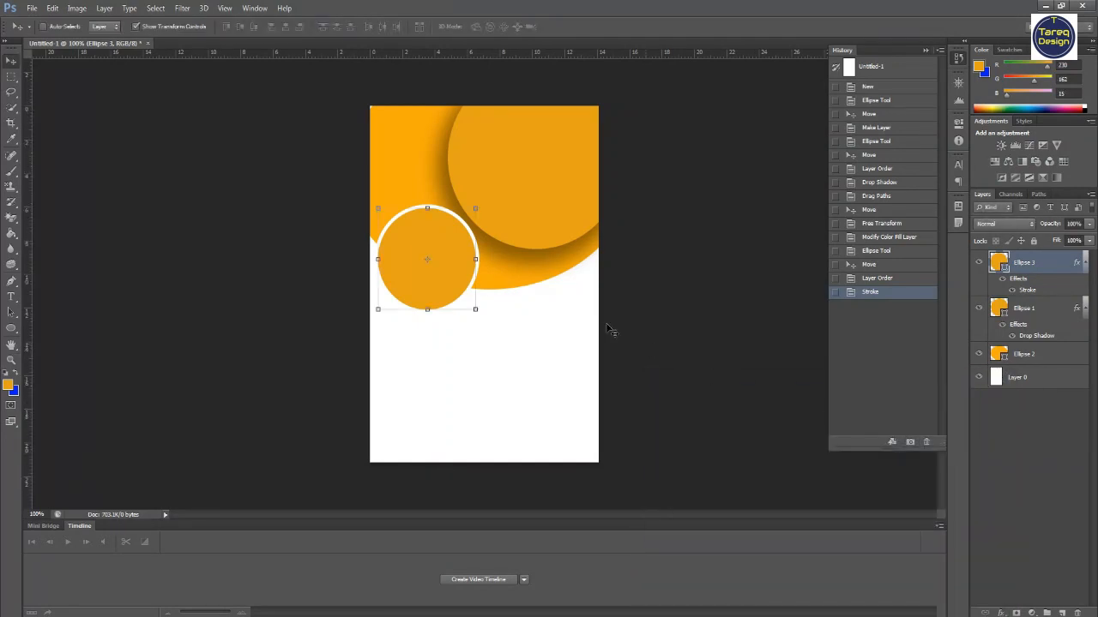
- Add a default drop shadow to the large back circle's layer
click(1038, 313)
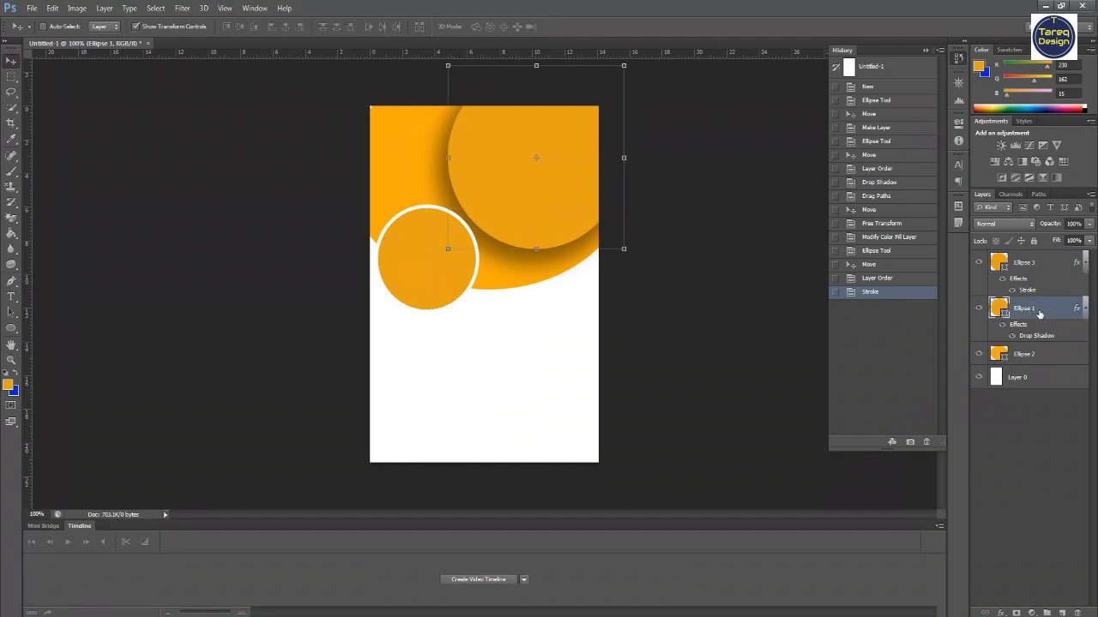
click(1033, 355)
click(1000, 613)
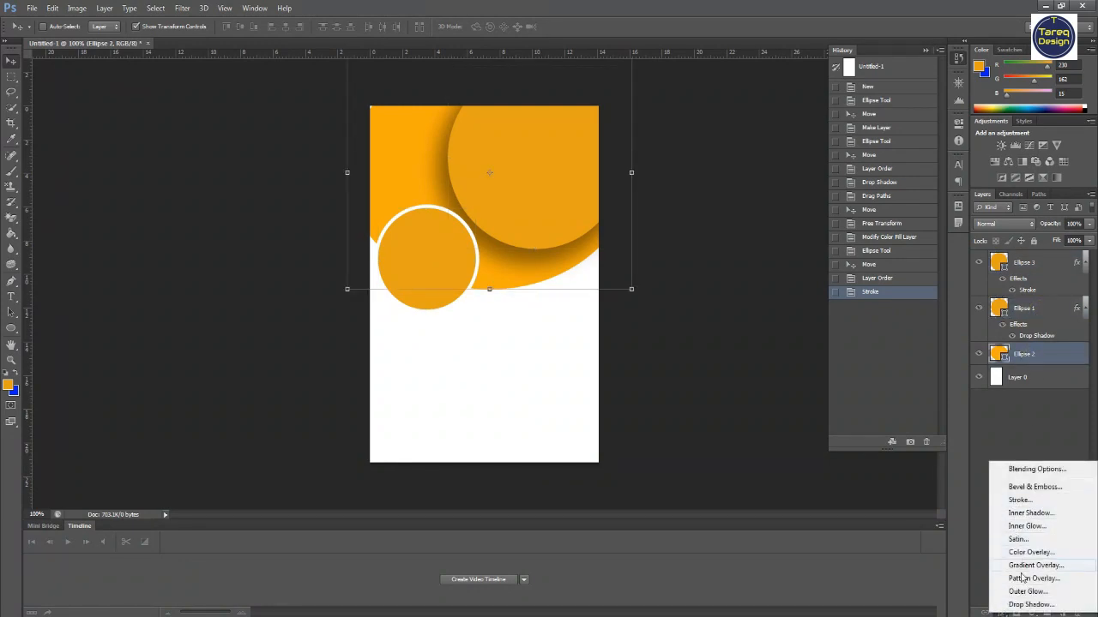
click(1031, 605)
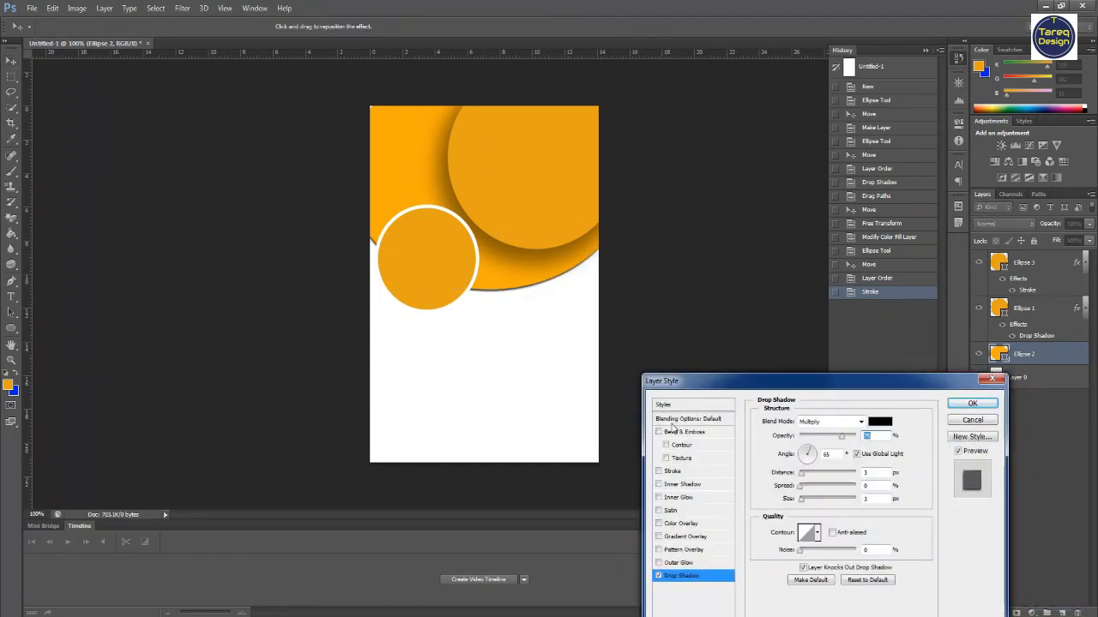
click(972, 404)
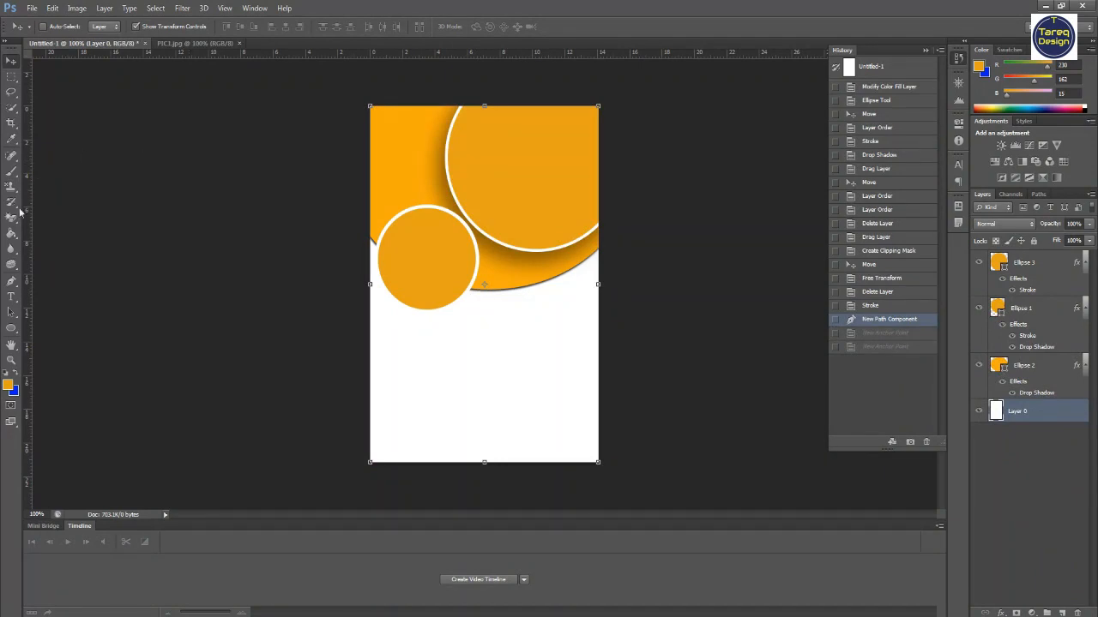
- Draw a closed curved pen path from the big circle's lower edge sweeping down past the page's left edge and back
click(11, 281)
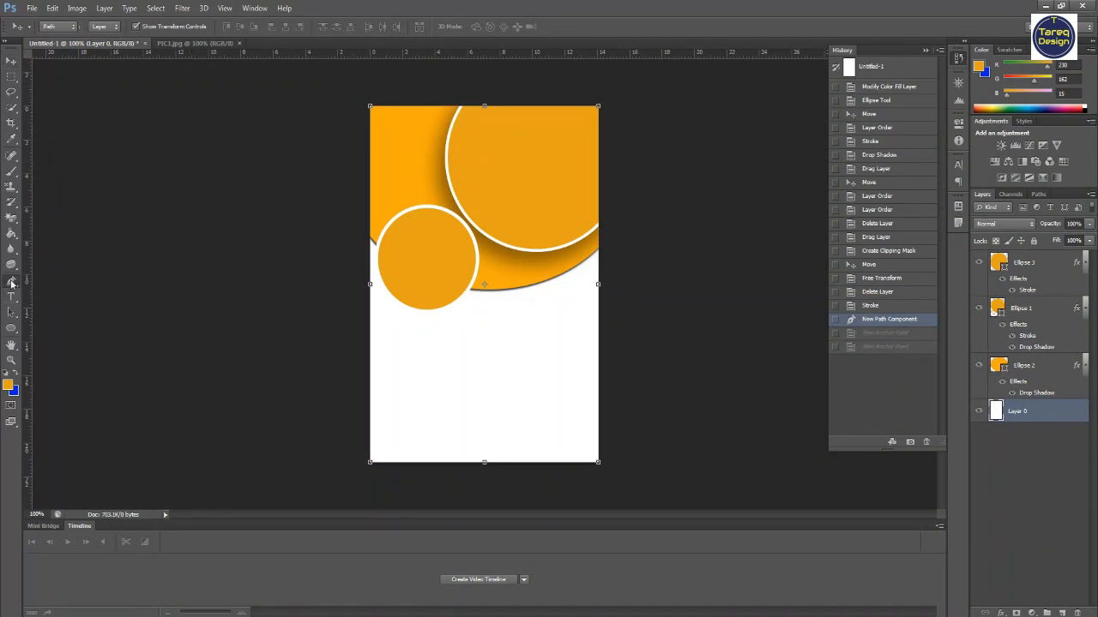
click(44, 280)
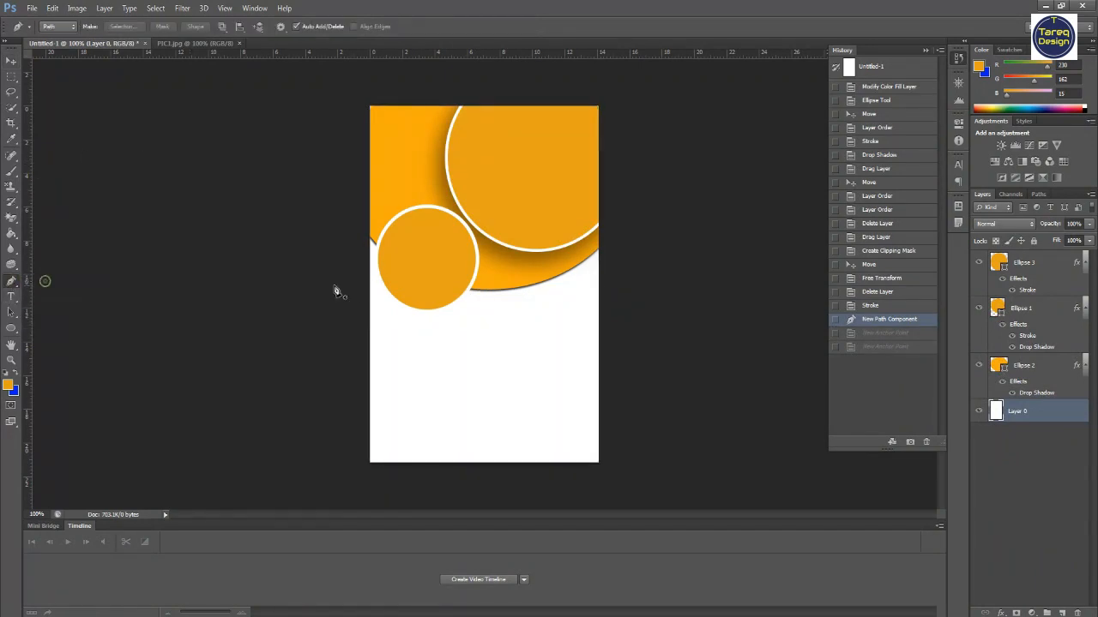
click(497, 293)
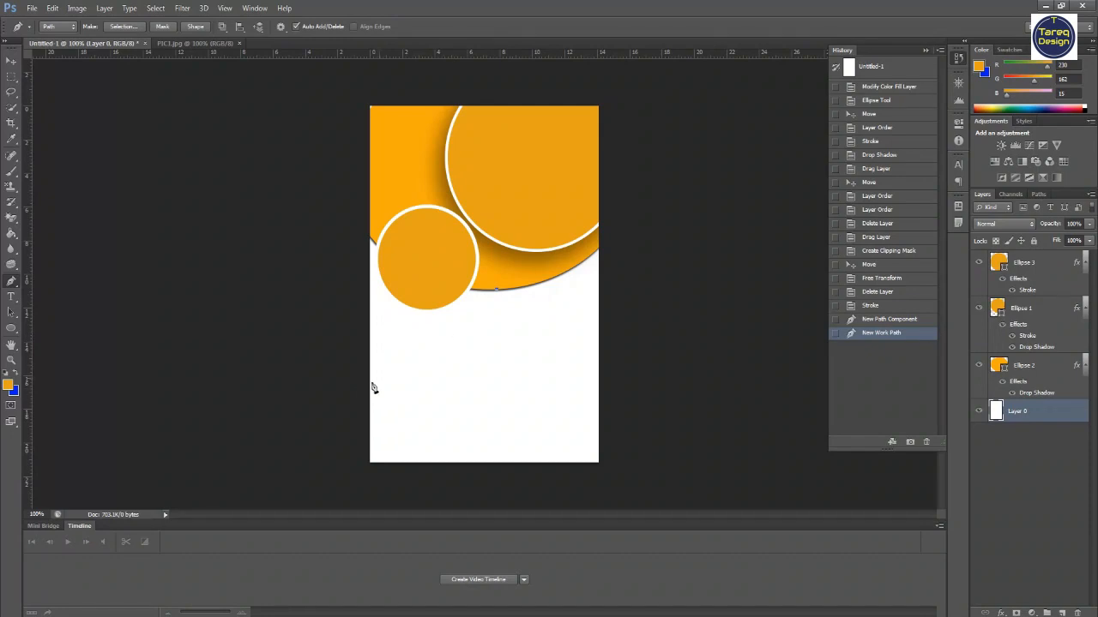
drag(350, 403, 366, 457)
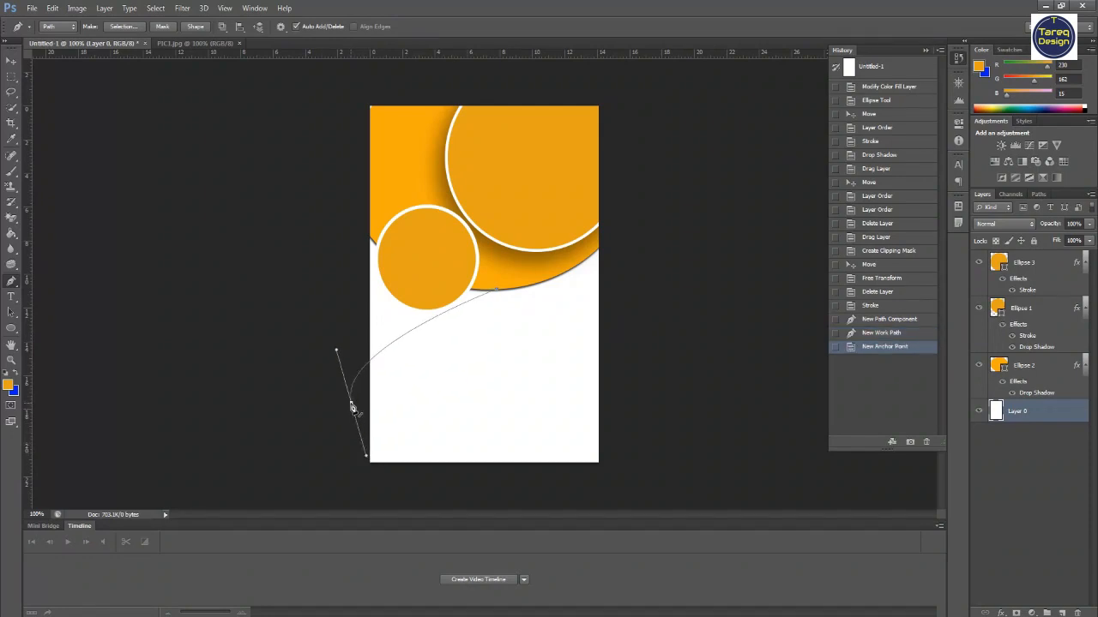
drag(350, 403, 361, 439)
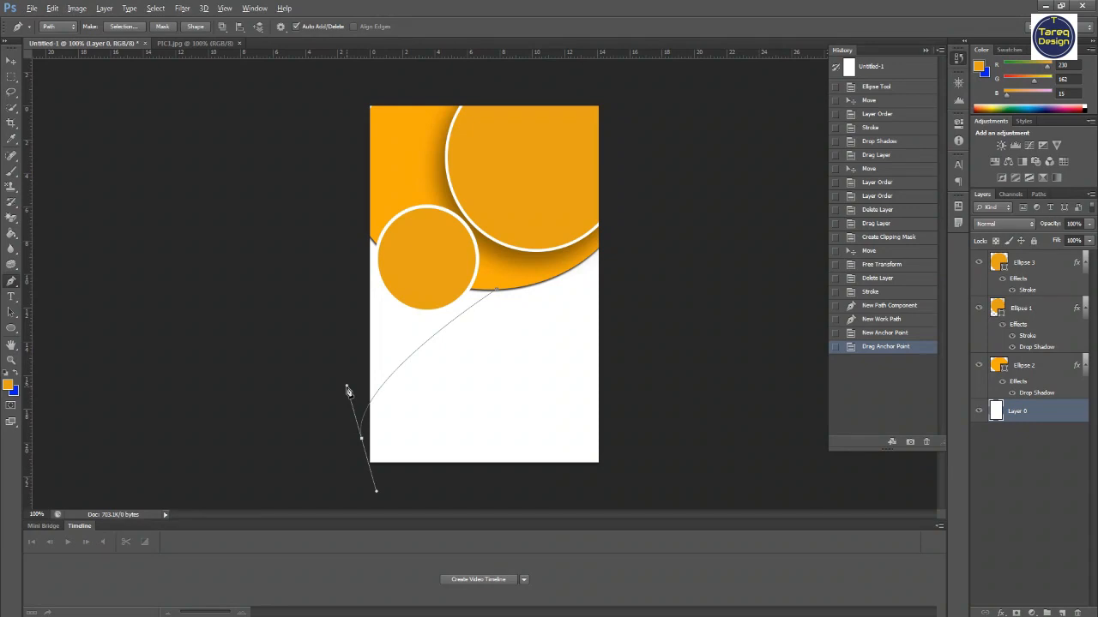
drag(346, 389, 313, 365)
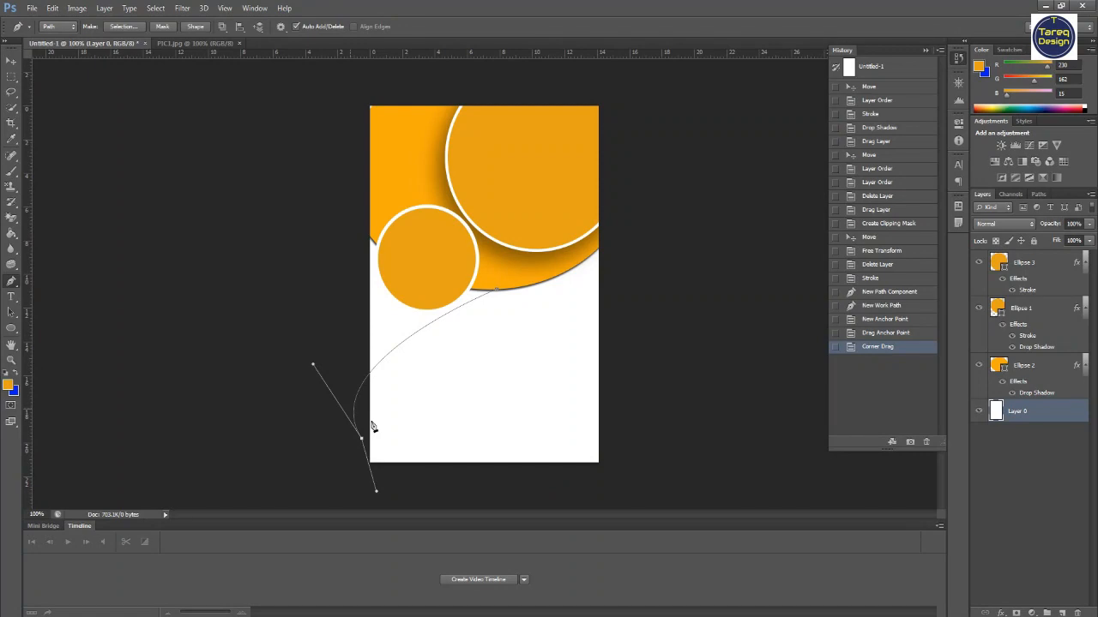
click(342, 221)
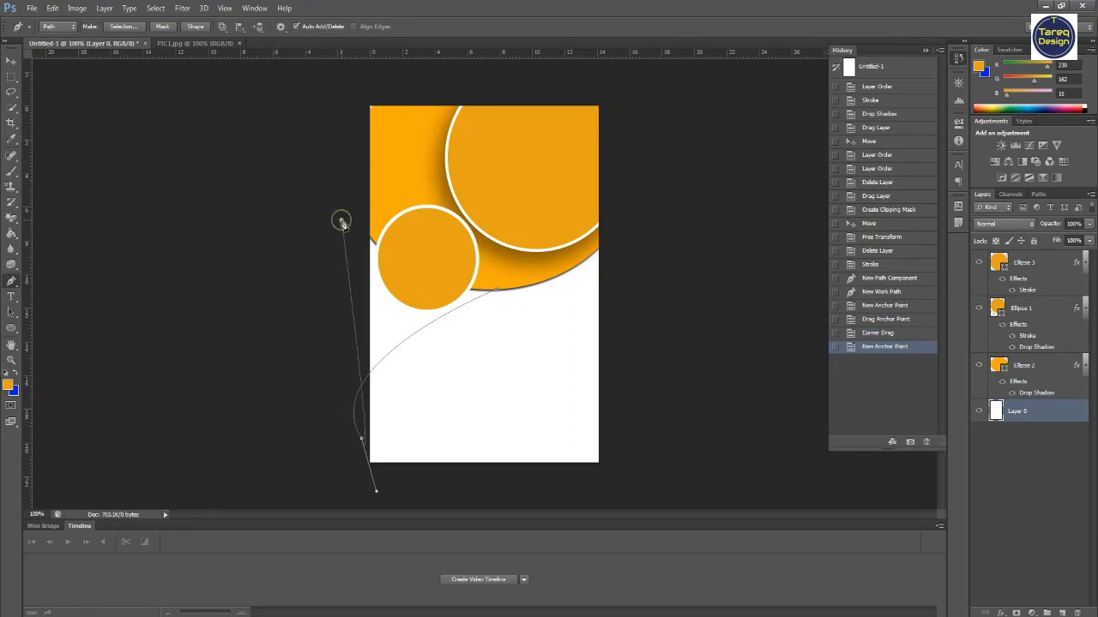
click(499, 293)
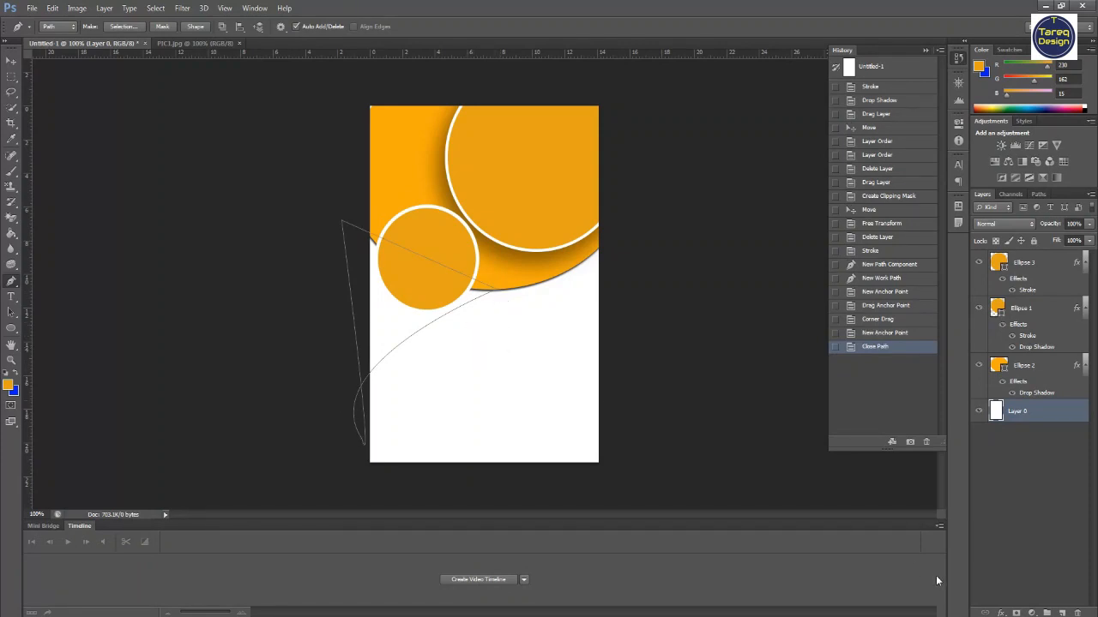
- Create a solid color fill layer from the path, accepting an orange color
click(1032, 613)
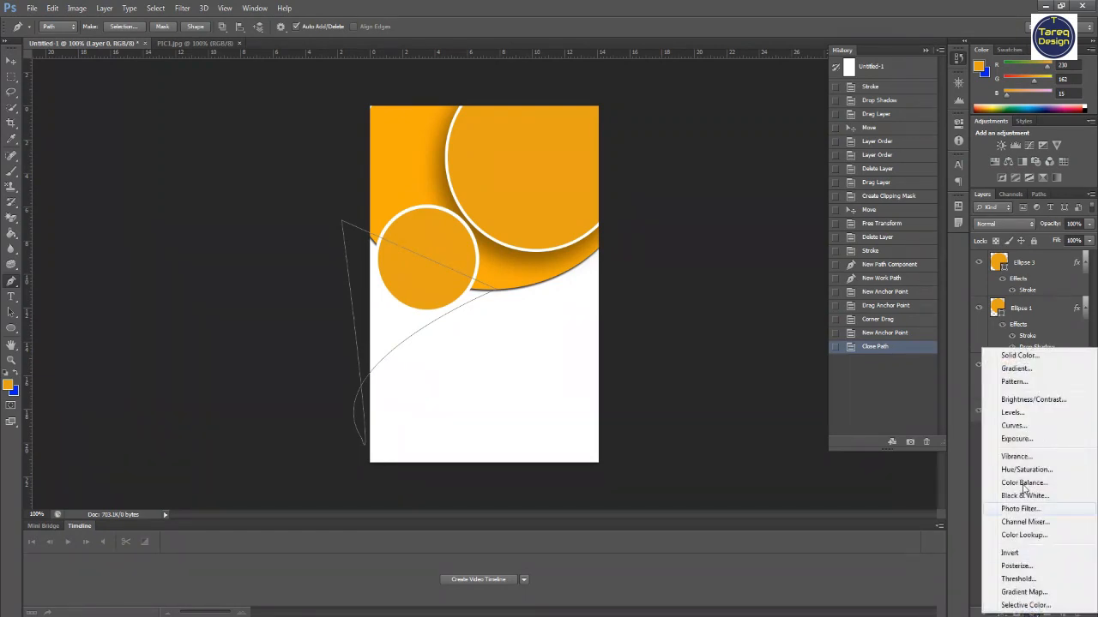
click(1017, 356)
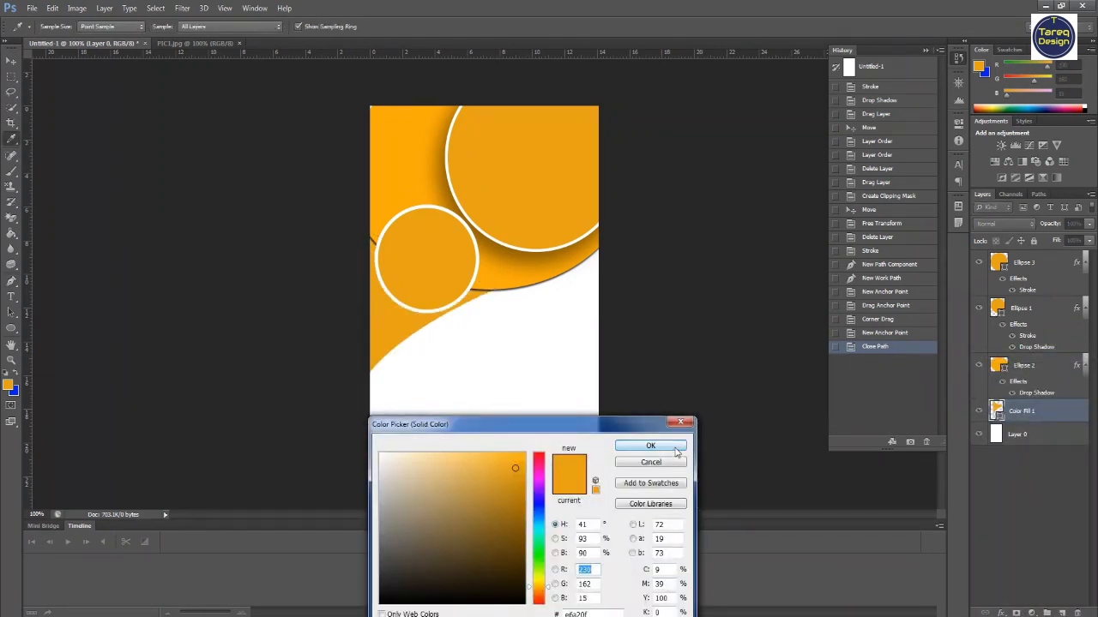
drag(595, 433, 693, 395)
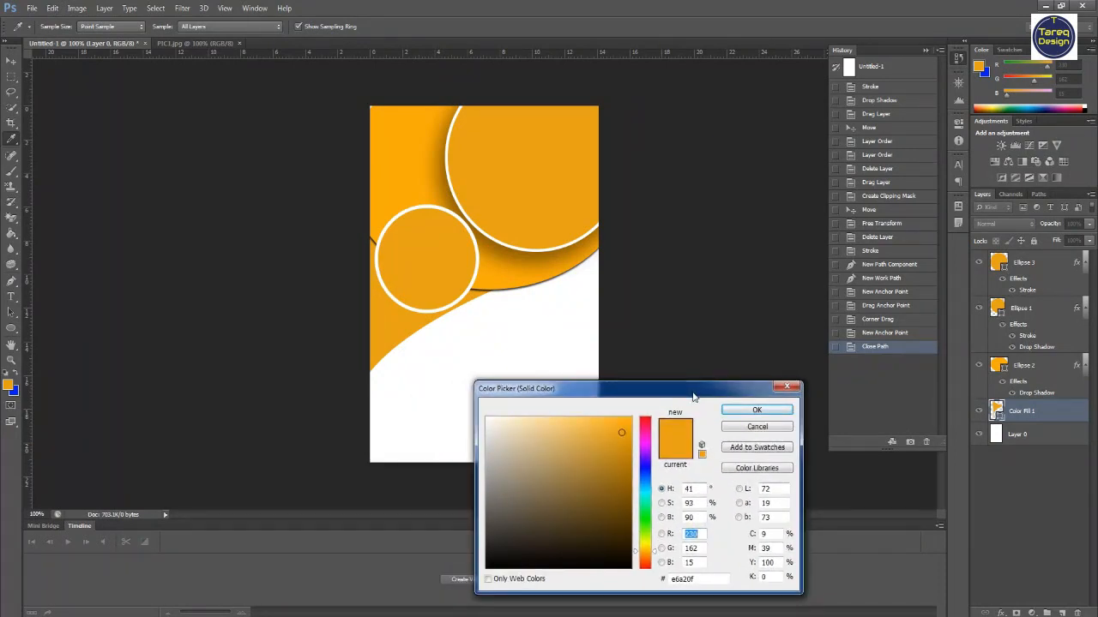
key(Return)
- Flip the new color fill shape horizontally with Free Transform
key(v)
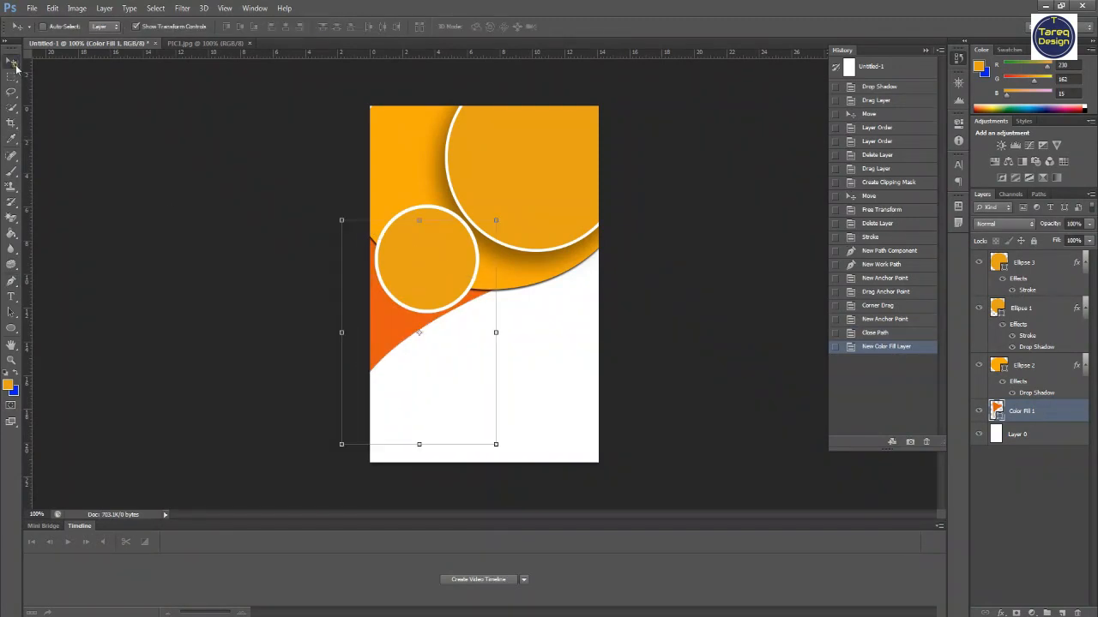
mouse_move(383, 319)
mouse_down()
mouse_move(385, 346)
mouse_move(381, 319)
mouse_up()
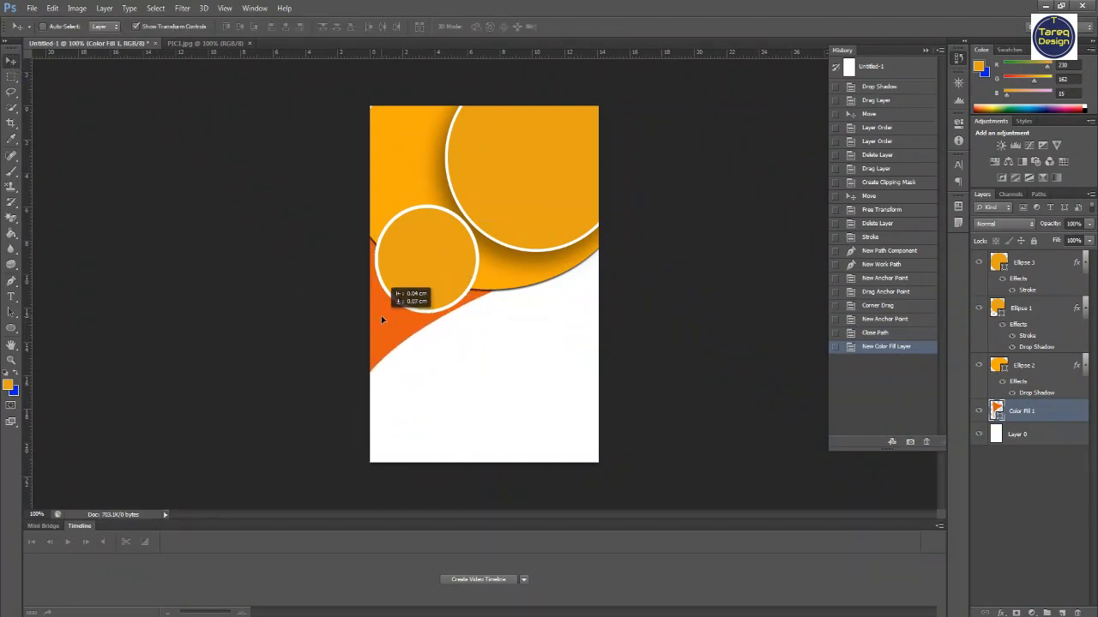
drag(382, 320, 382, 319)
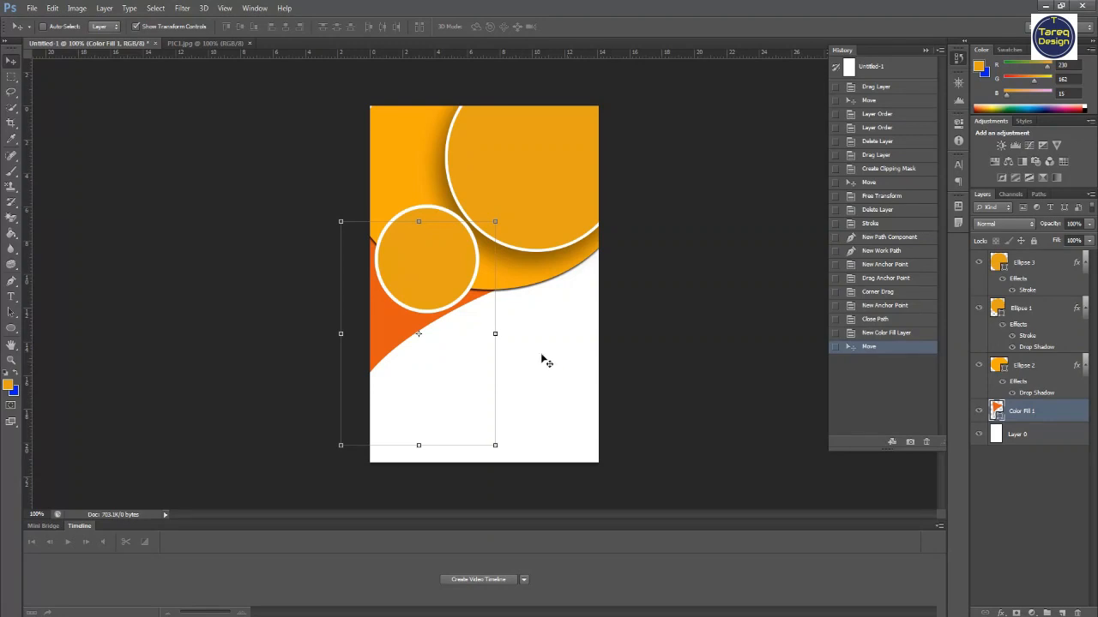
right_click(420, 338)
key(Escape)
key(ctrl+t)
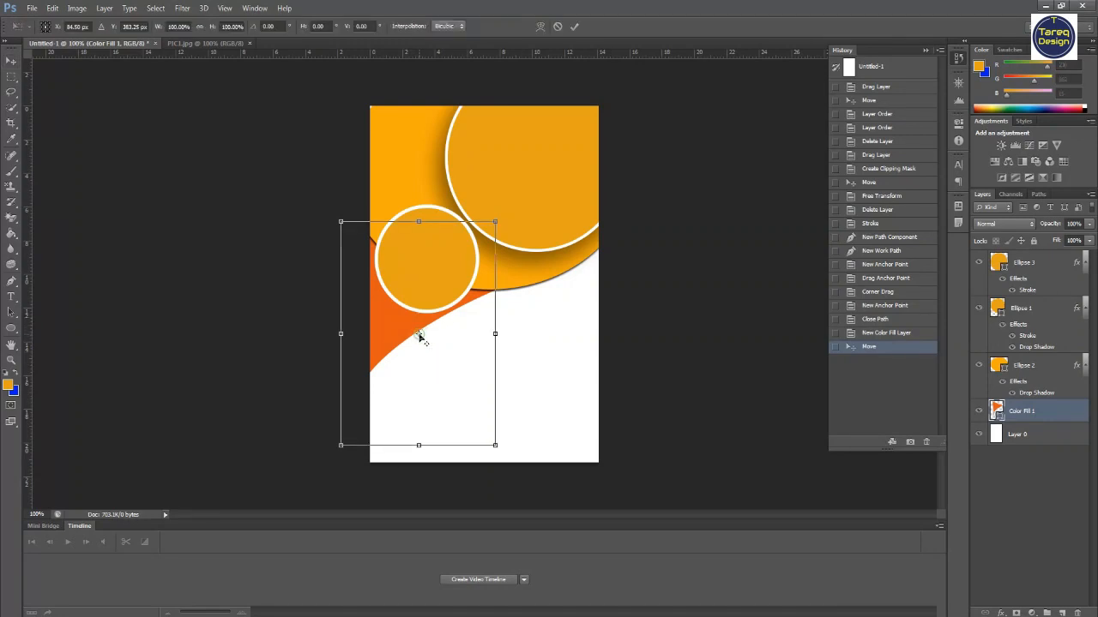
right_click(420, 335)
click(435, 414)
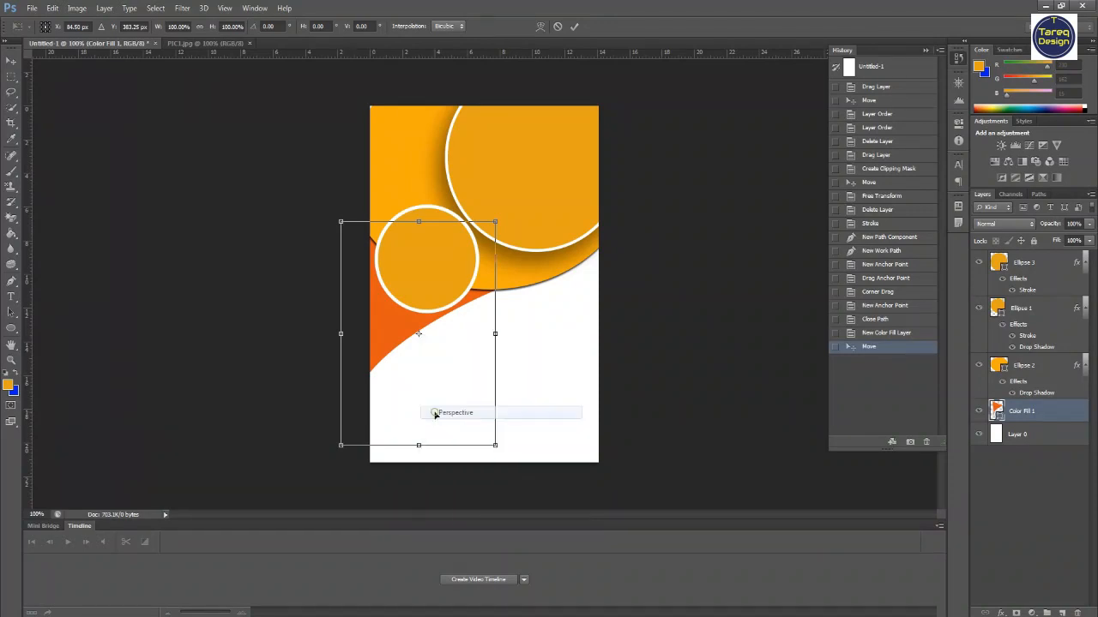
right_click(421, 338)
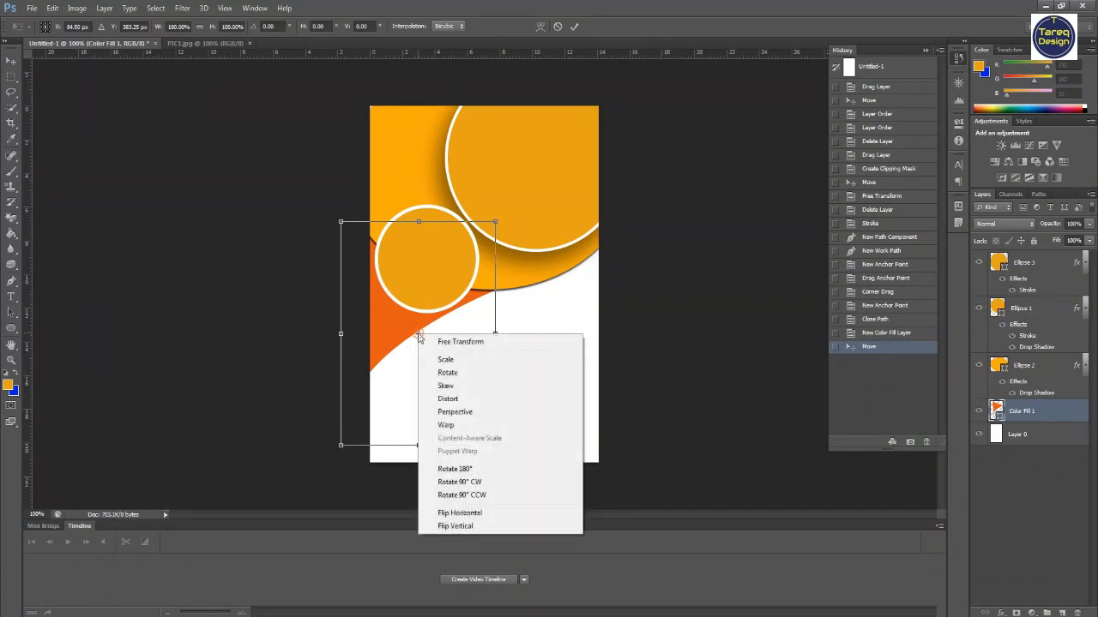
click(455, 514)
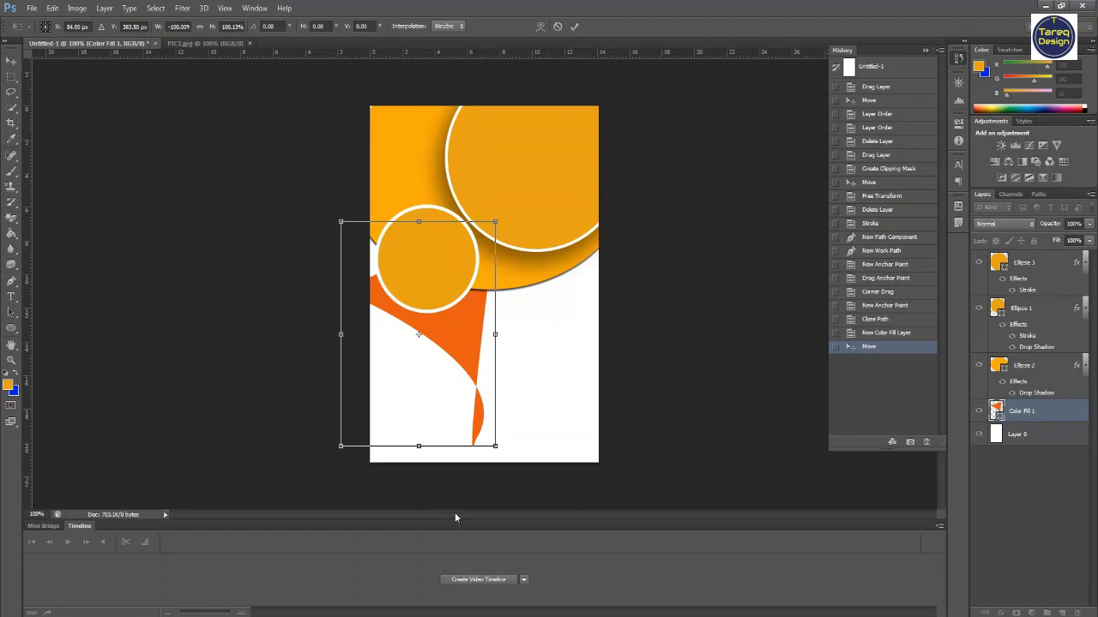
- Move the flipped shape to the page's right edge under the big circle, skewing and stretching its transform box, and apply the transformation
drag(464, 332, 595, 332)
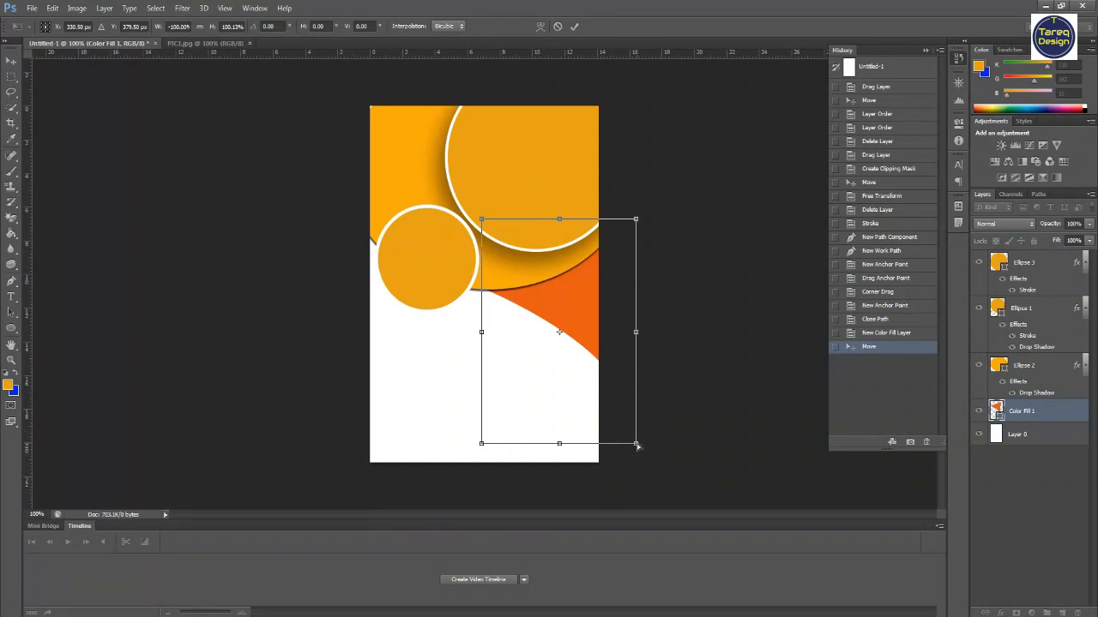
mouse_move(641, 446)
mouse_down()
mouse_move(657, 448)
mouse_move(605, 449)
mouse_move(634, 458)
mouse_up()
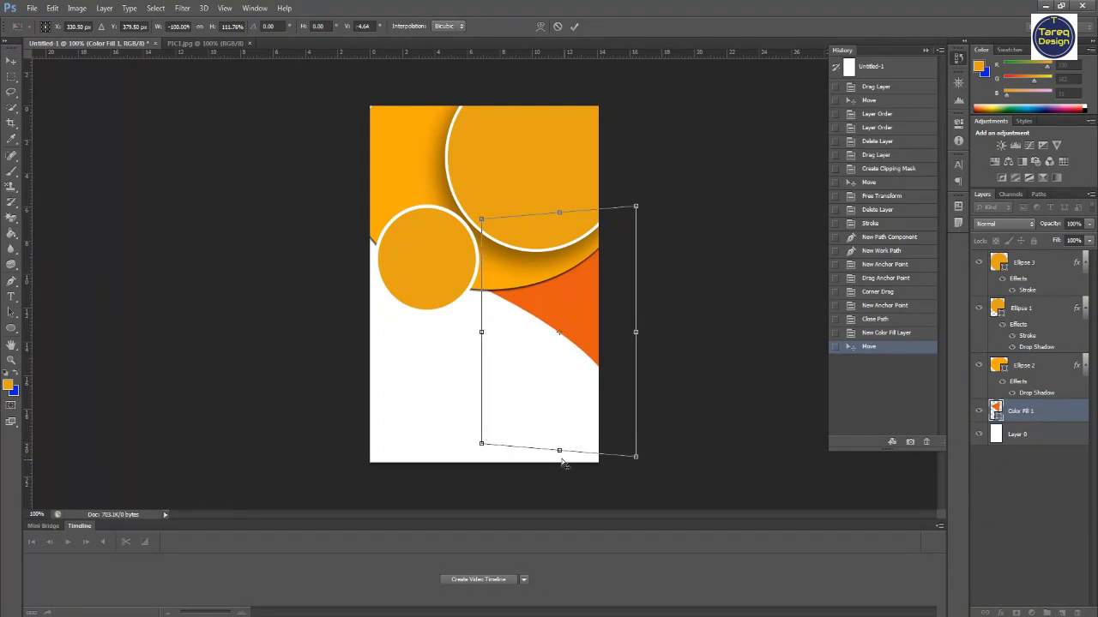
drag(560, 451, 562, 463)
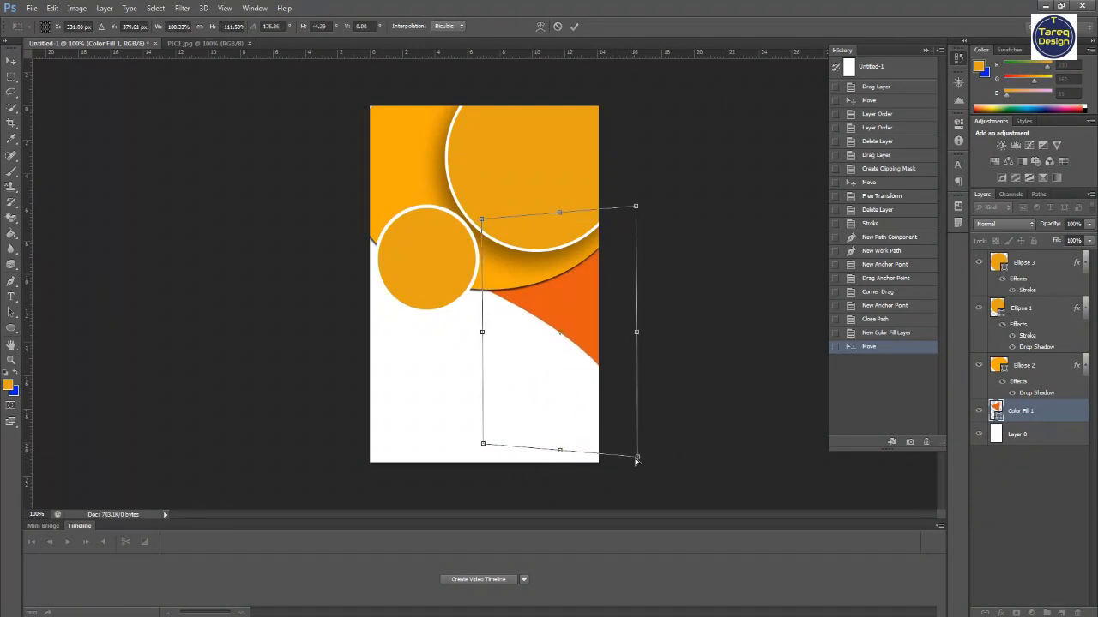
drag(637, 460, 626, 516)
drag(541, 319, 541, 320)
click(567, 334)
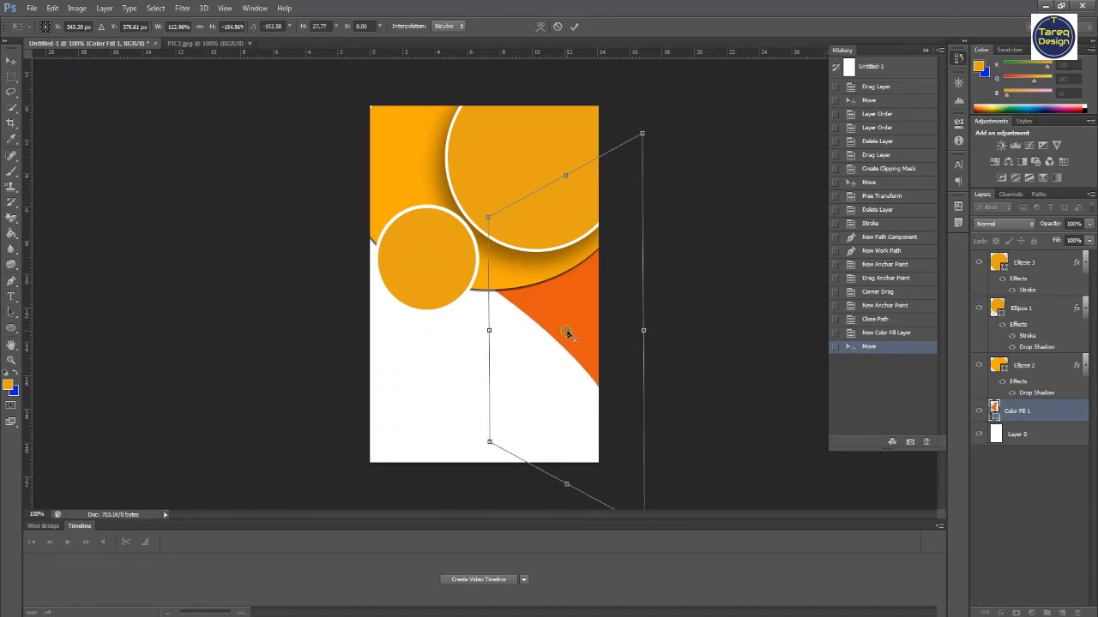
mouse_move(489, 330)
mouse_down()
mouse_move(505, 331)
mouse_move(490, 329)
mouse_up()
mouse_move(490, 444)
mouse_down()
mouse_move(501, 423)
mouse_move(426, 518)
mouse_move(508, 416)
mouse_move(481, 445)
mouse_up()
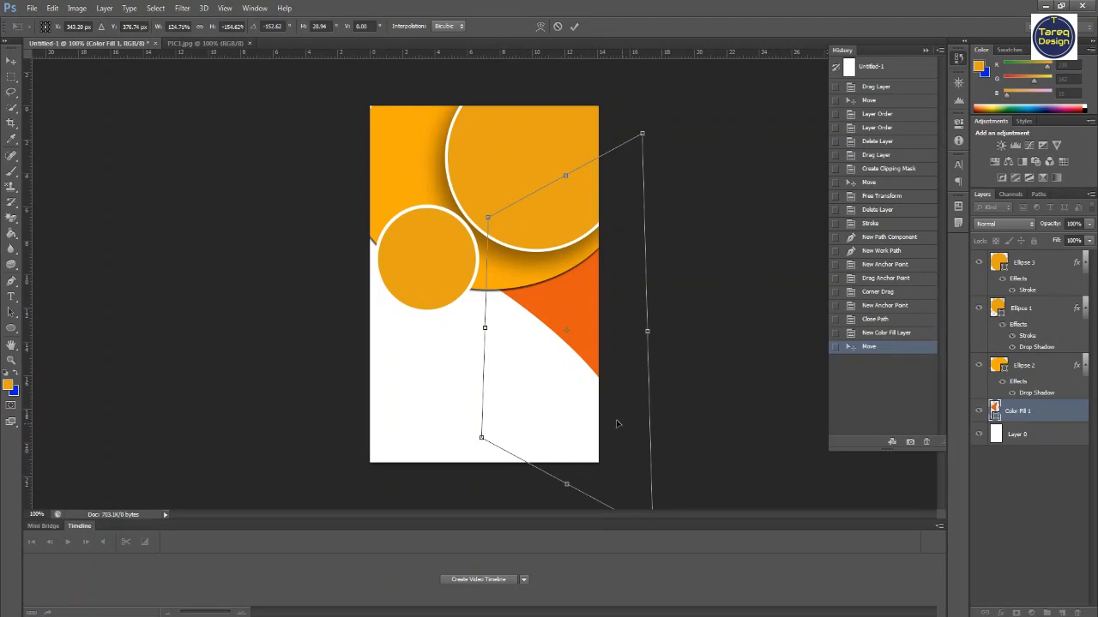
click(11, 281)
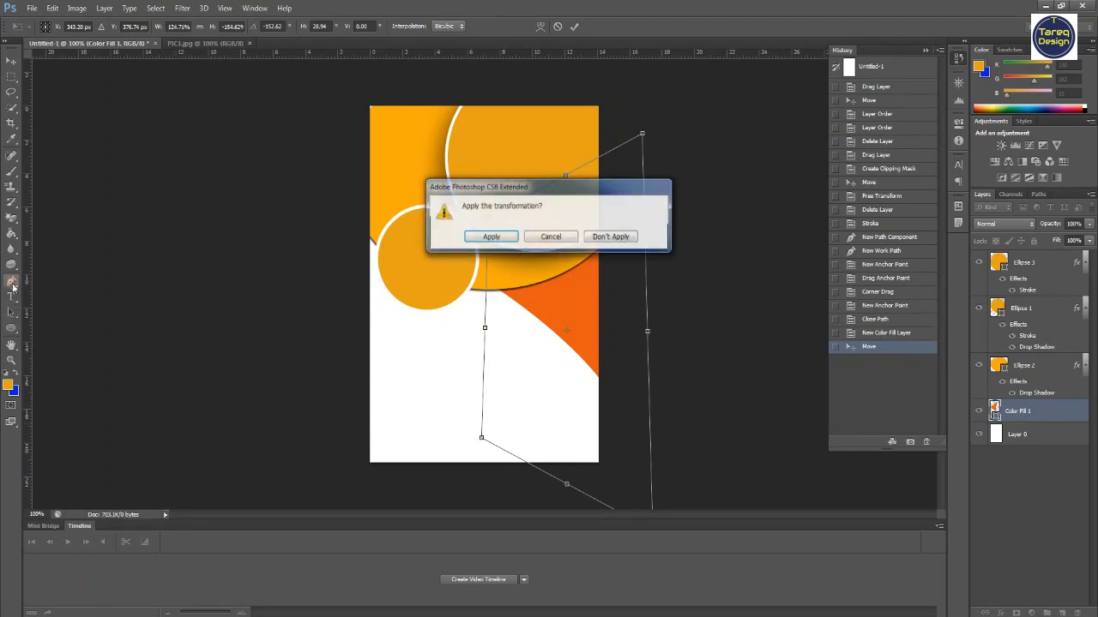
click(490, 237)
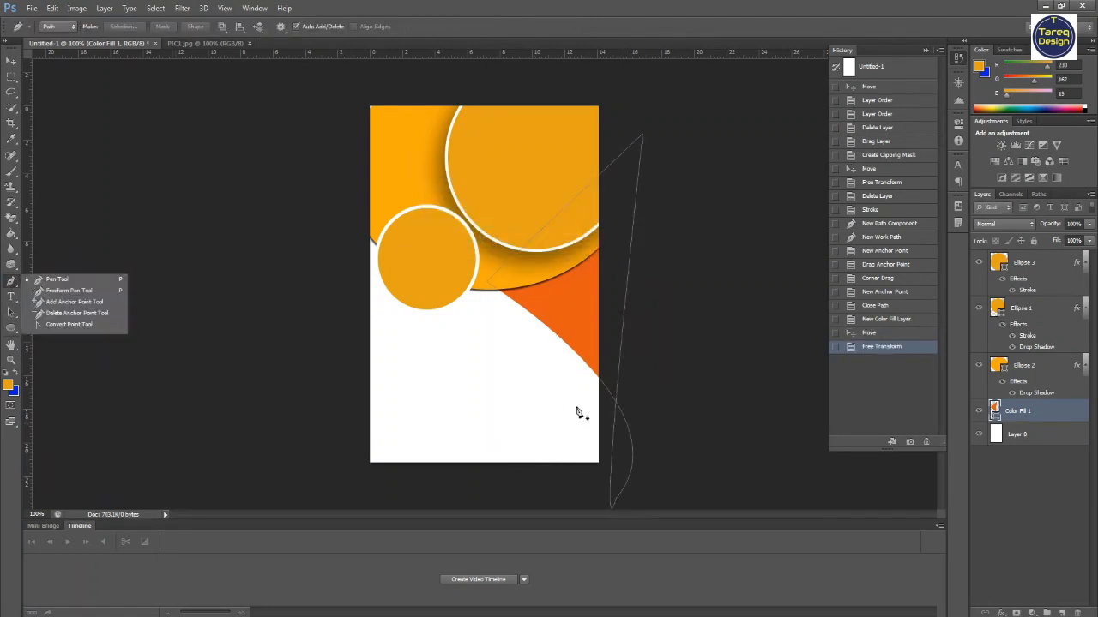
- Add an anchor point on the shape's curved edge and adjust its position and control handle
click(64, 325)
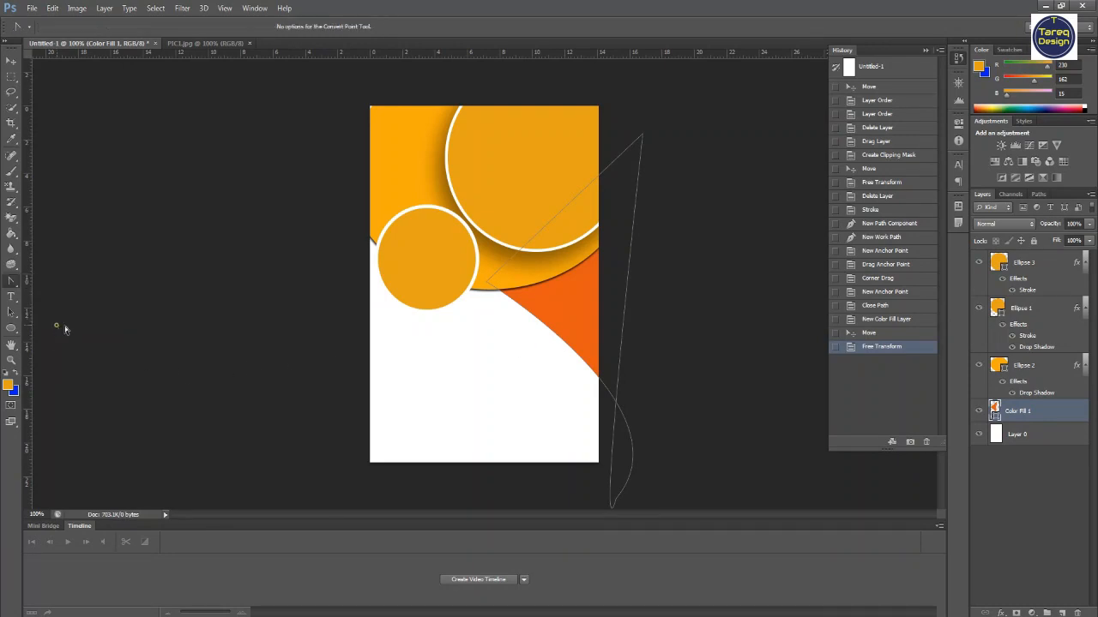
click(549, 330)
click(16, 314)
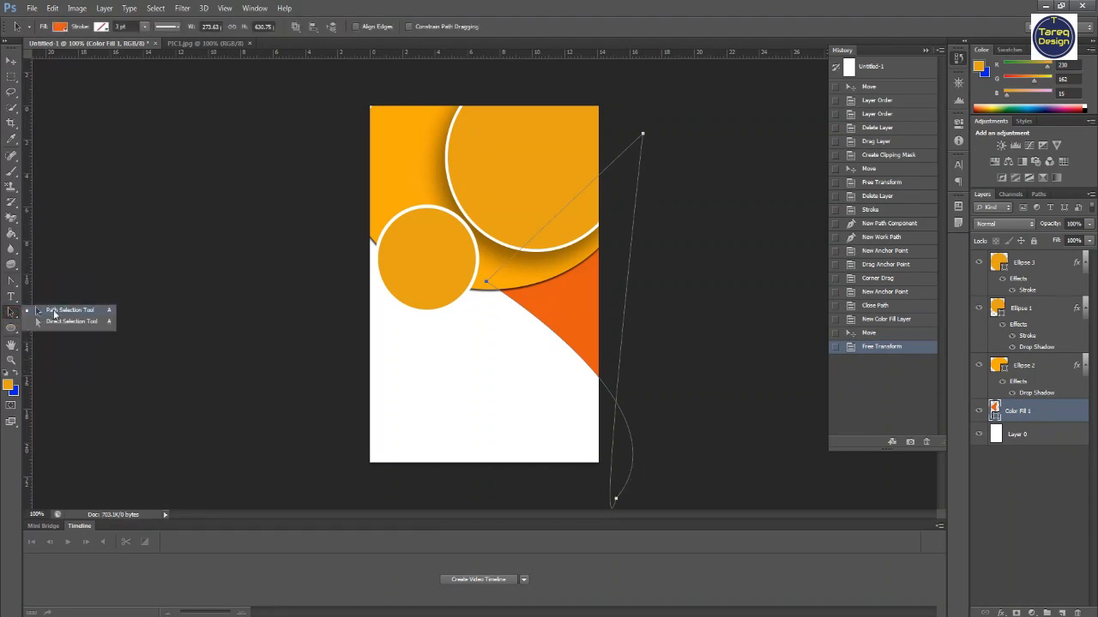
click(11, 281)
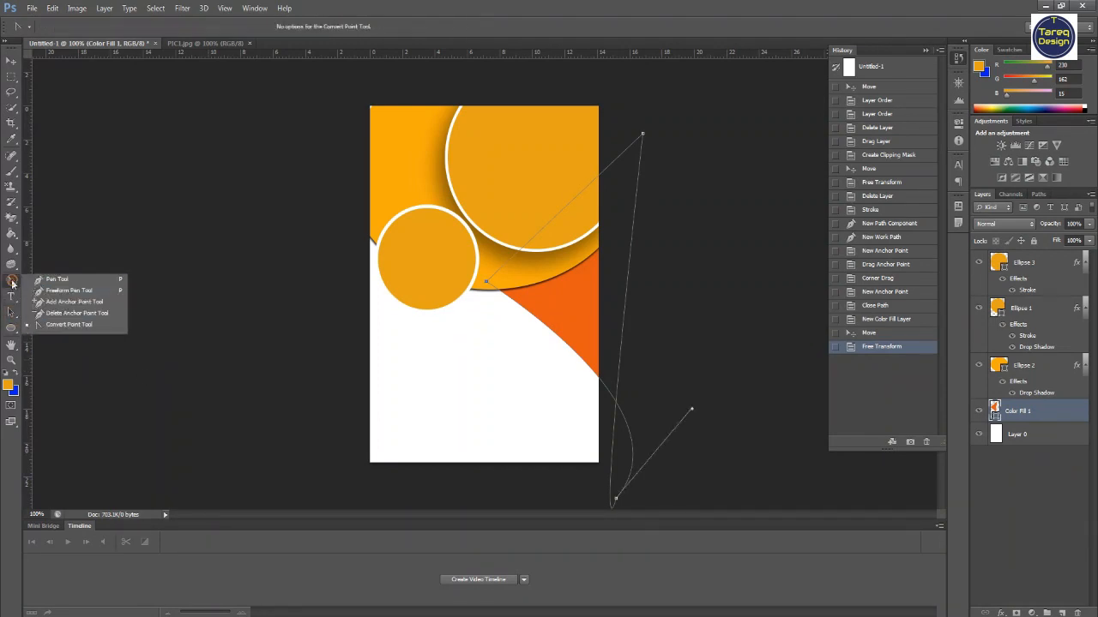
click(64, 301)
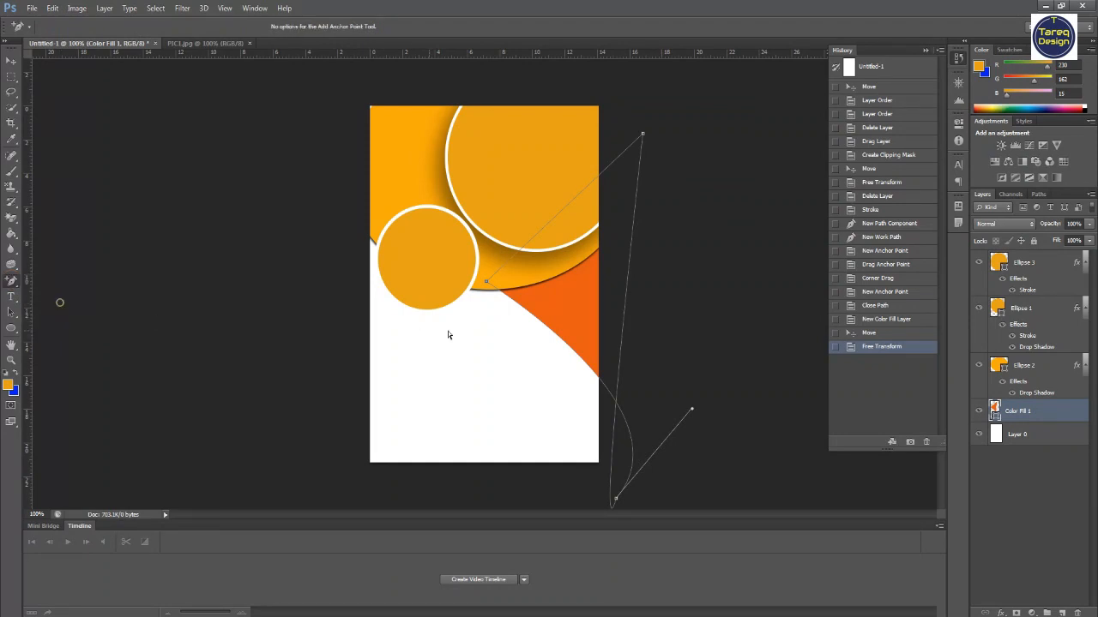
click(547, 330)
drag(547, 330, 552, 321)
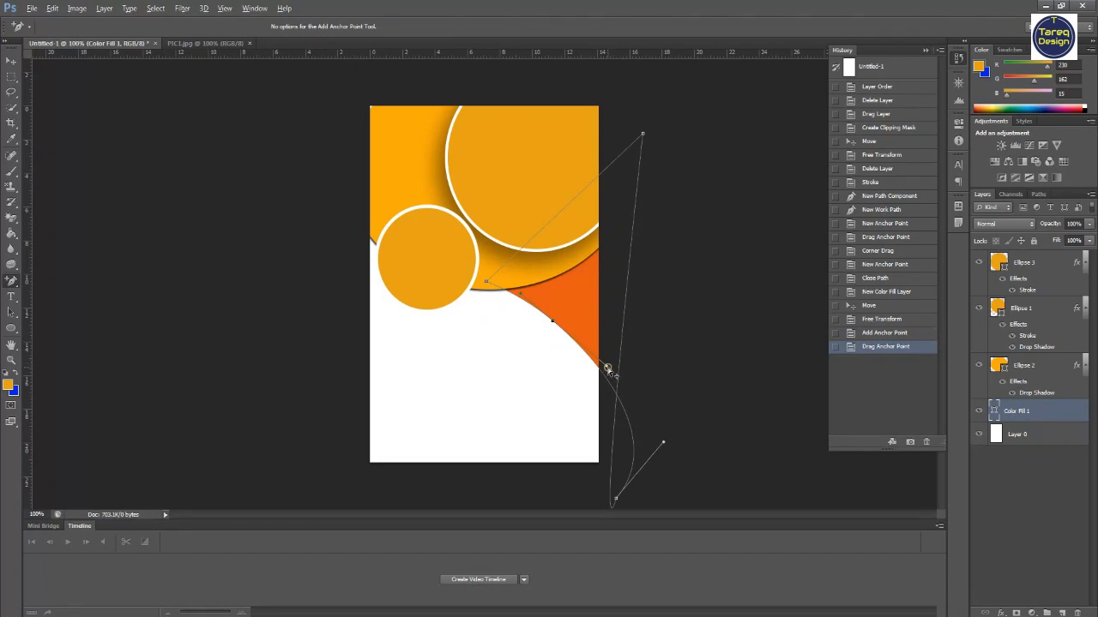
drag(607, 366, 605, 366)
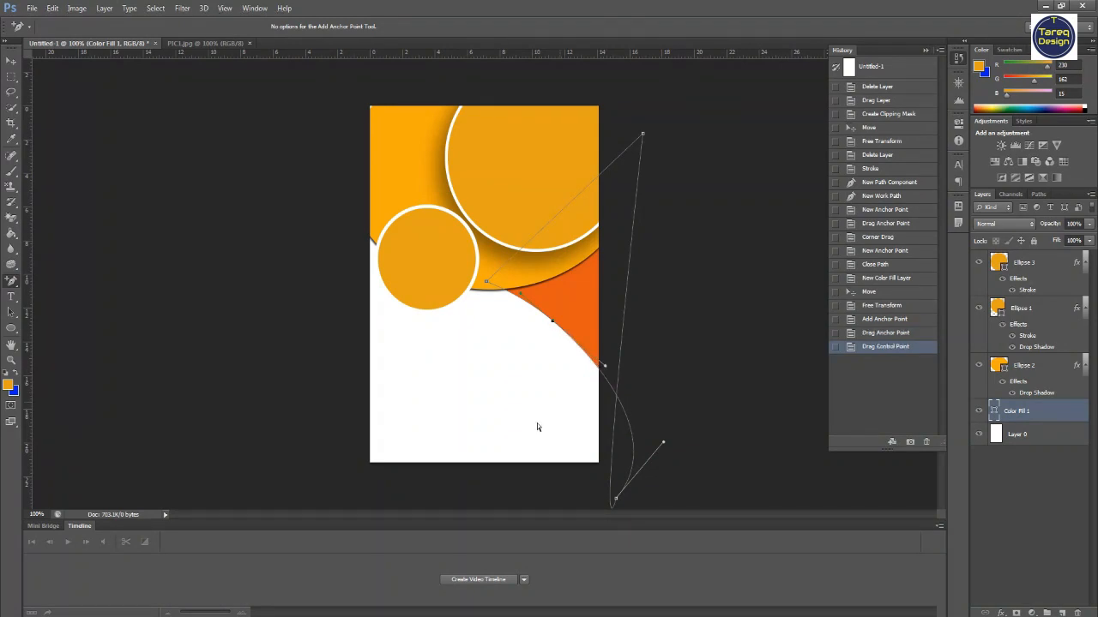
- Add a drop shadow to the orange color fill shape, enlarging the shadow size
click(10, 61)
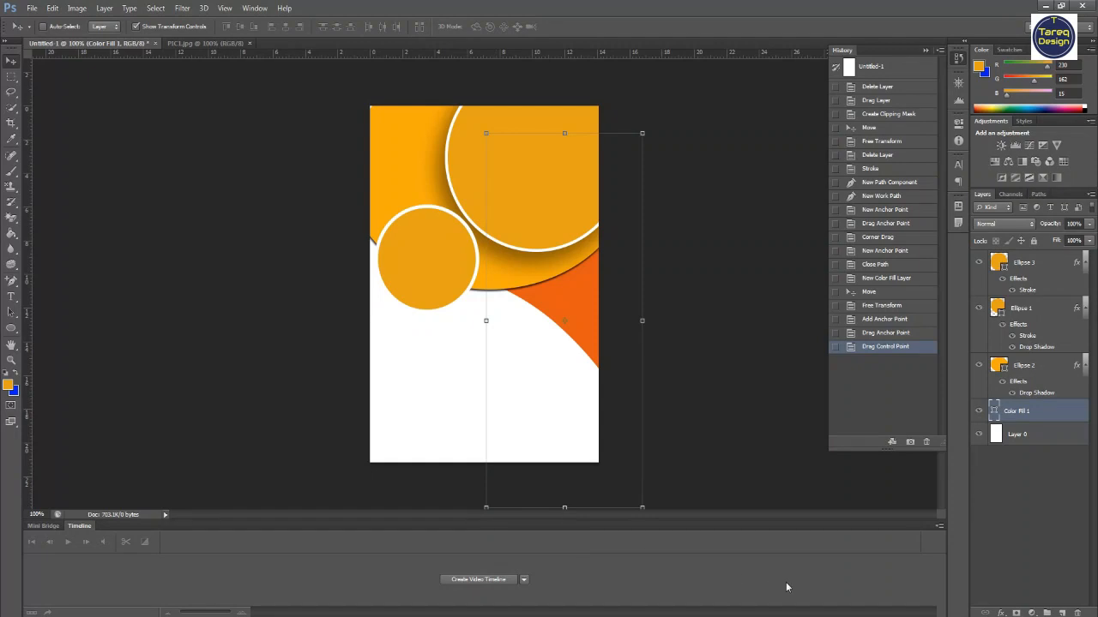
click(988, 612)
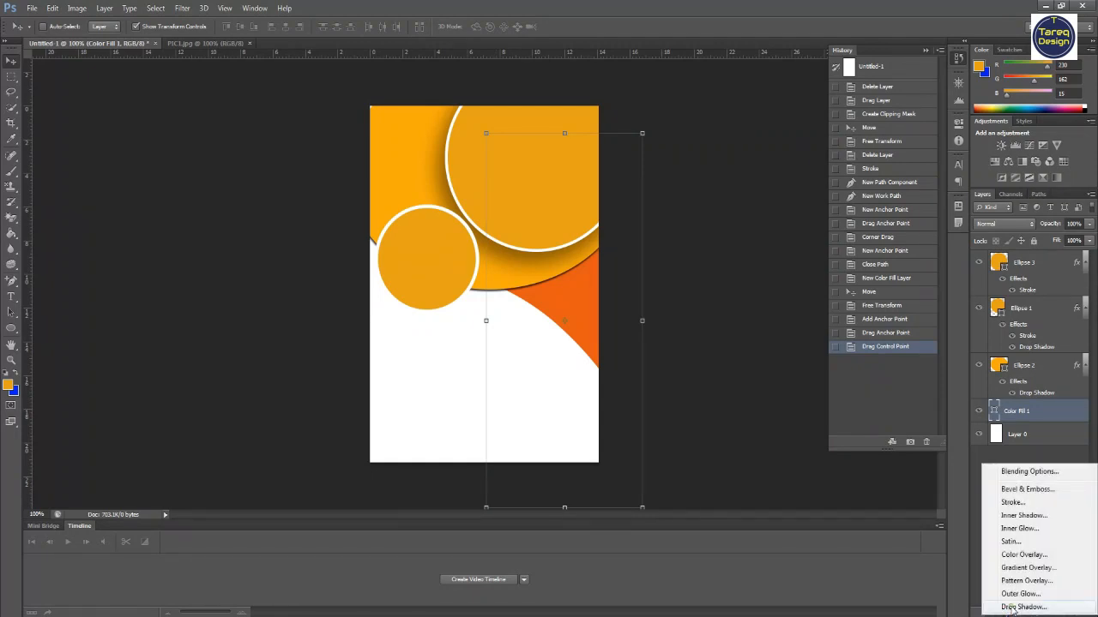
click(1029, 609)
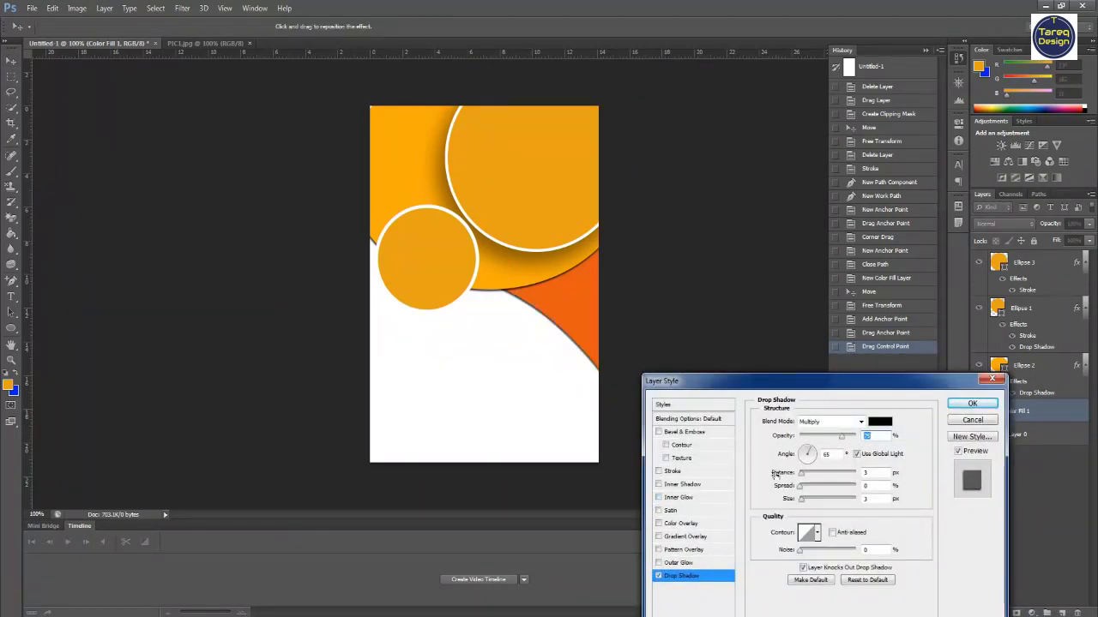
drag(801, 501, 838, 499)
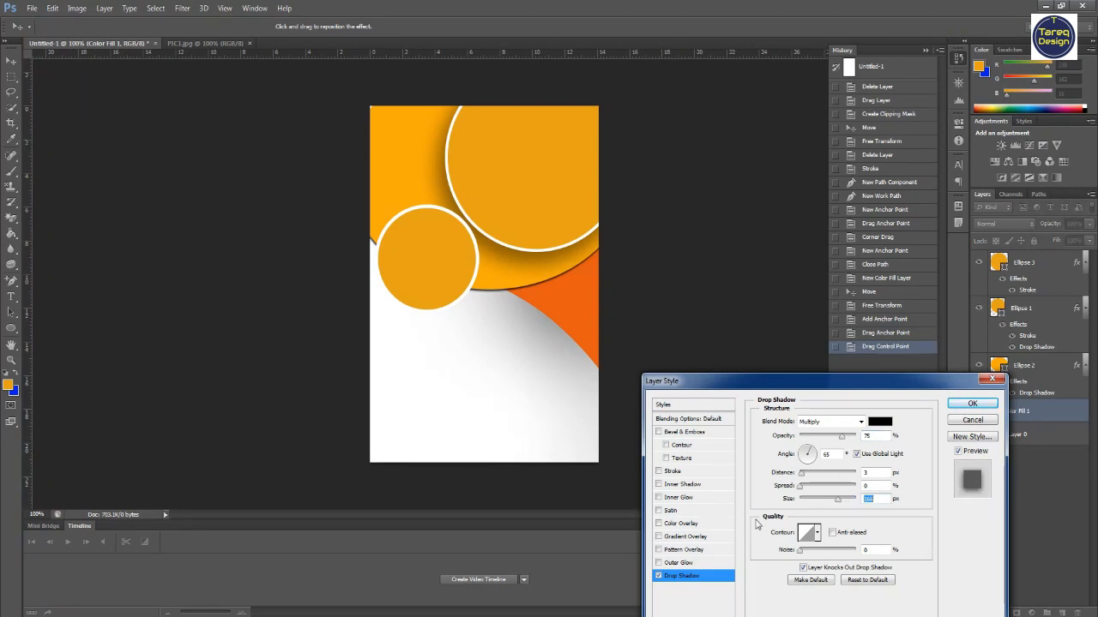
click(972, 403)
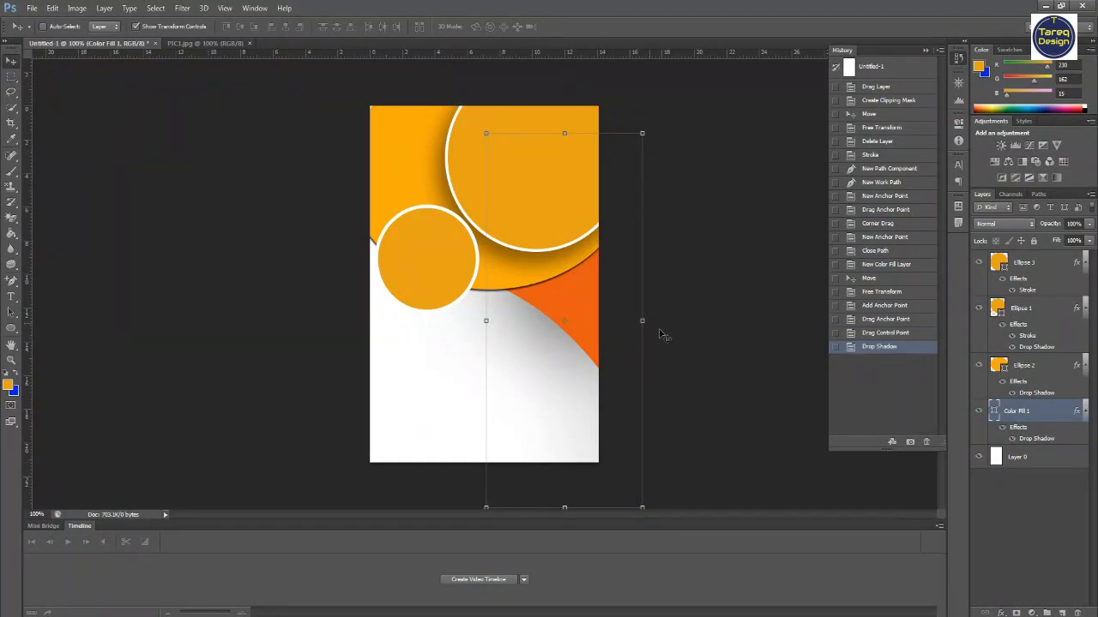
click(136, 27)
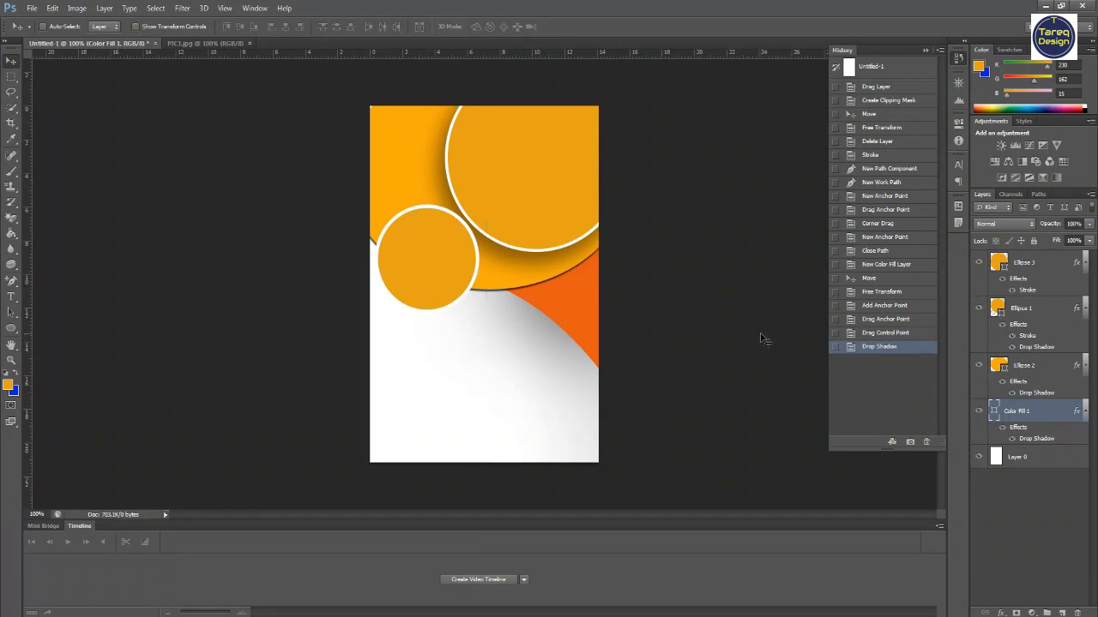
click(32, 8)
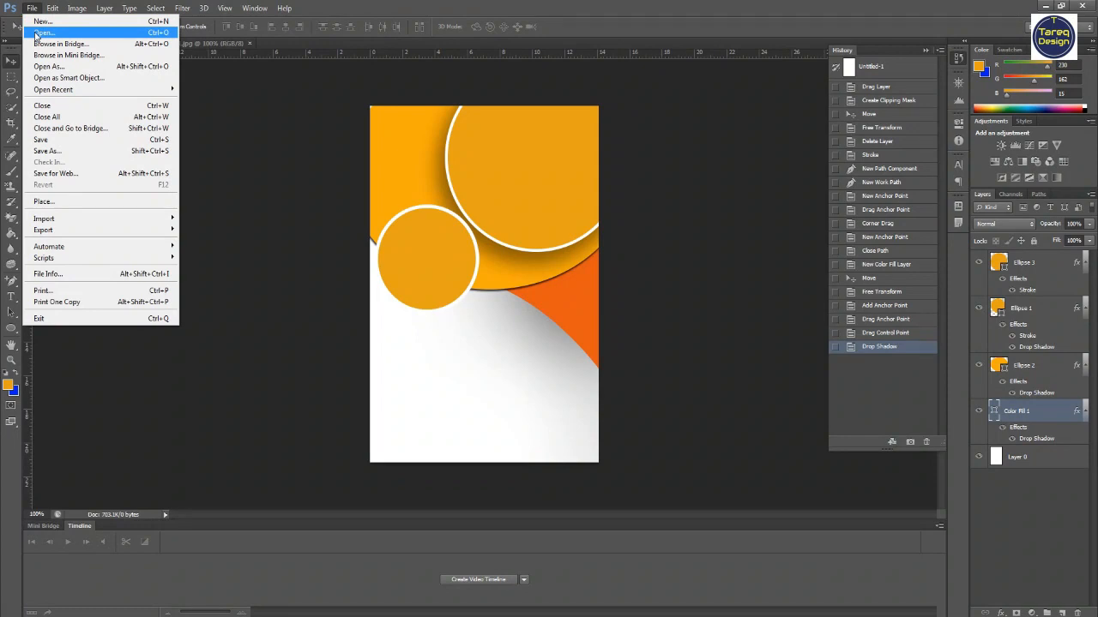
click(37, 33)
double_click(201, 274)
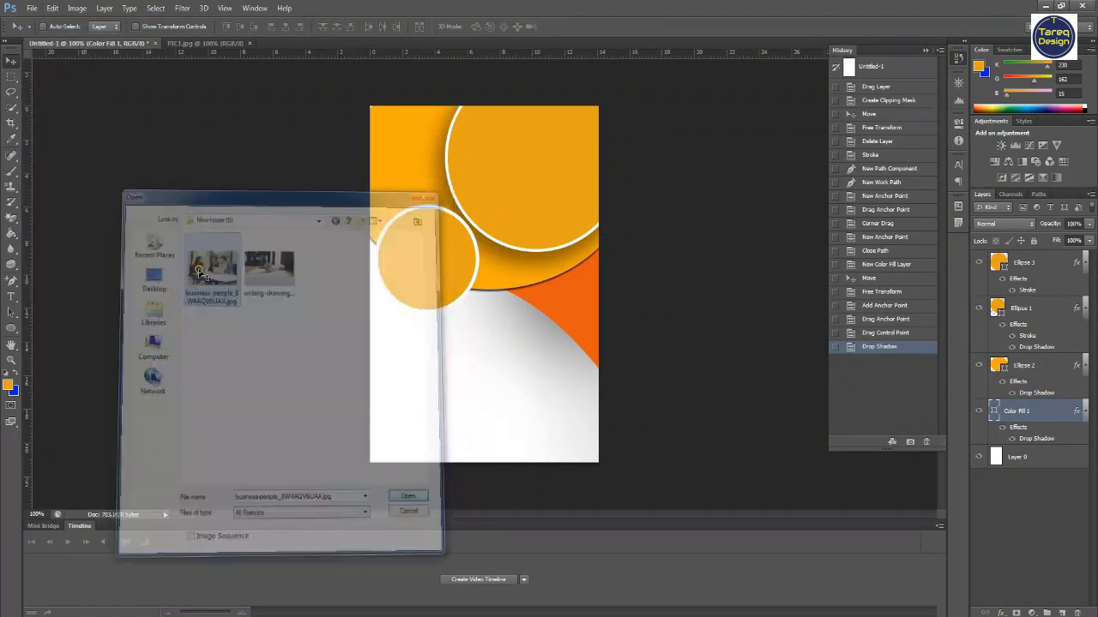
drag(551, 362, 532, 243)
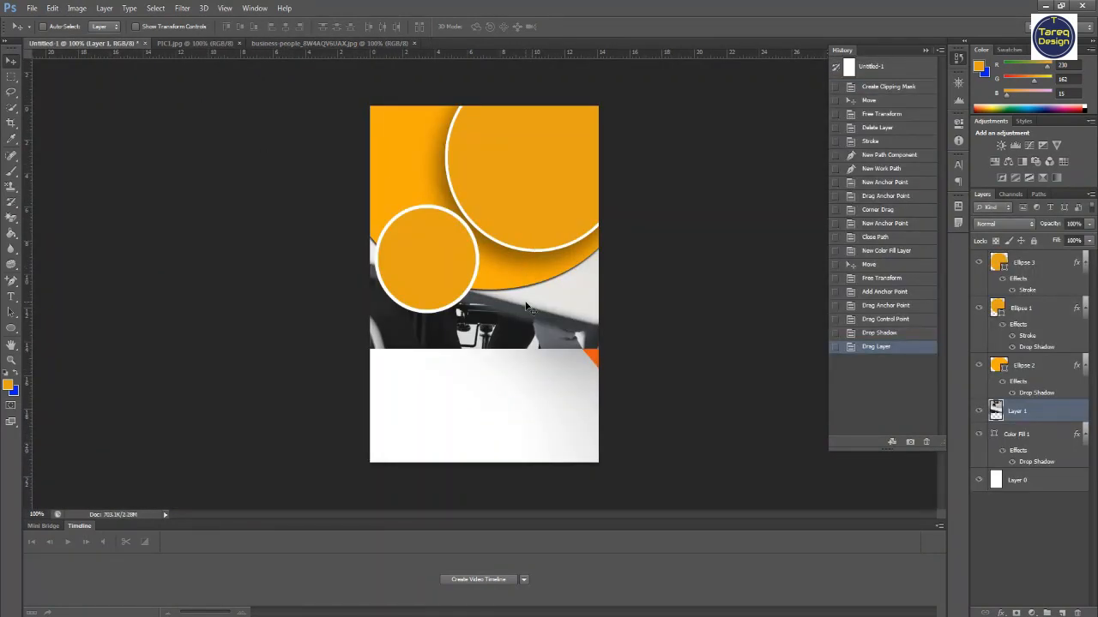
key(ctrl+z)
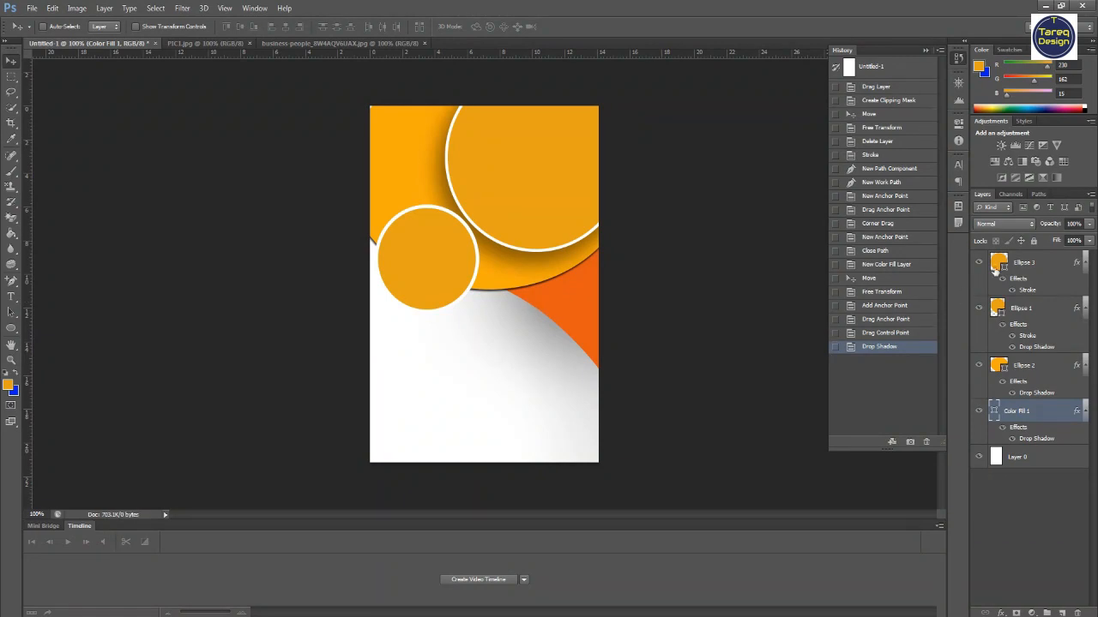
- Open the business people photo and drag it into the poster above the big circle's layer
click(997, 265)
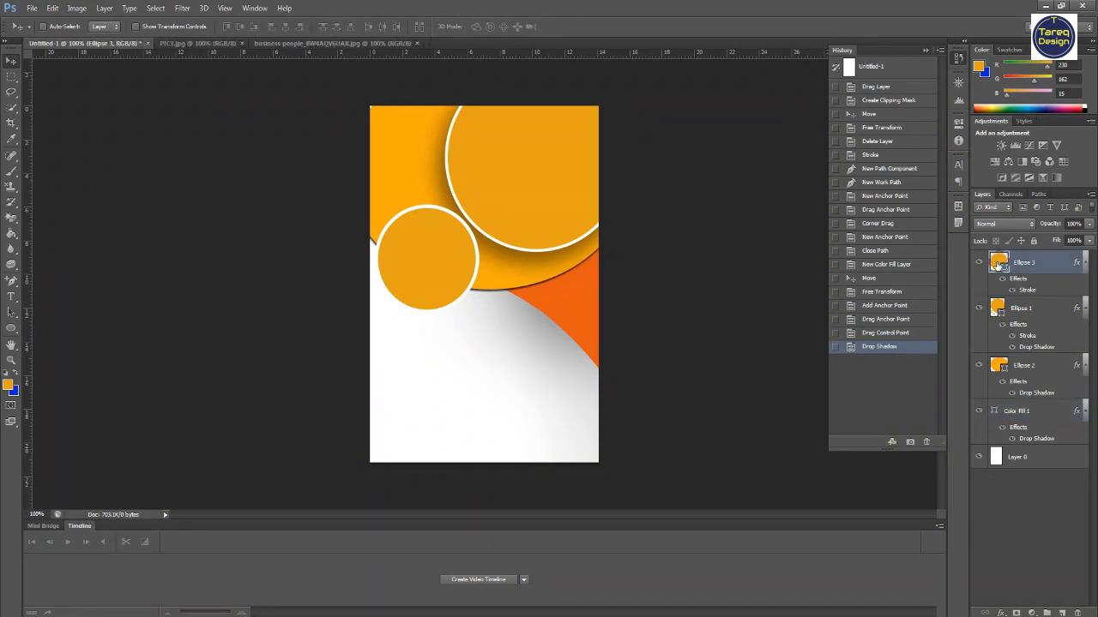
click(1017, 309)
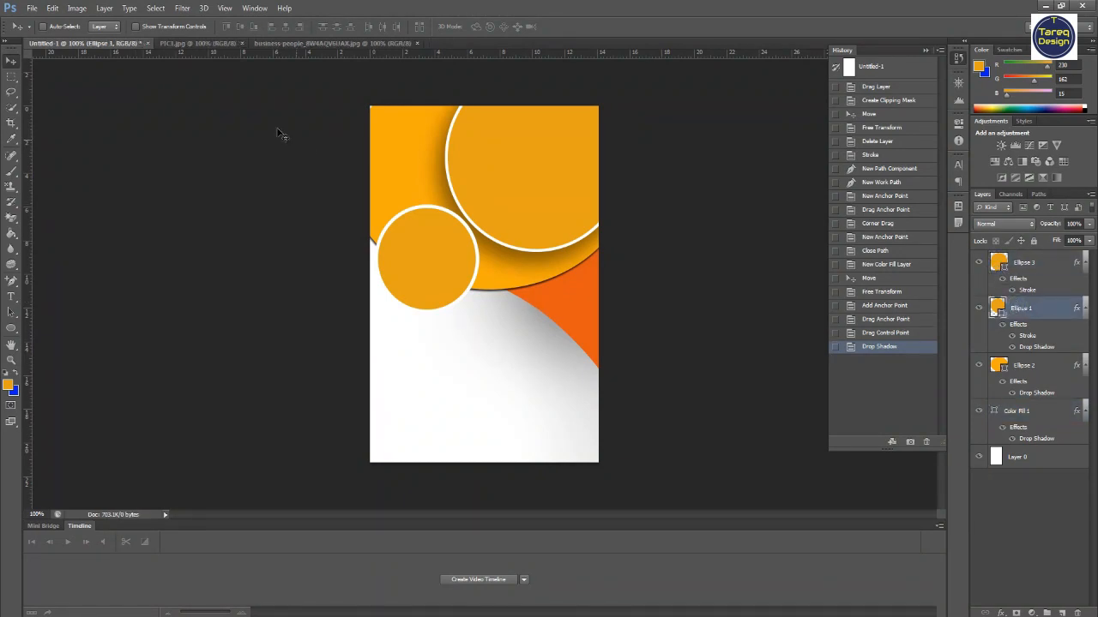
click(137, 27)
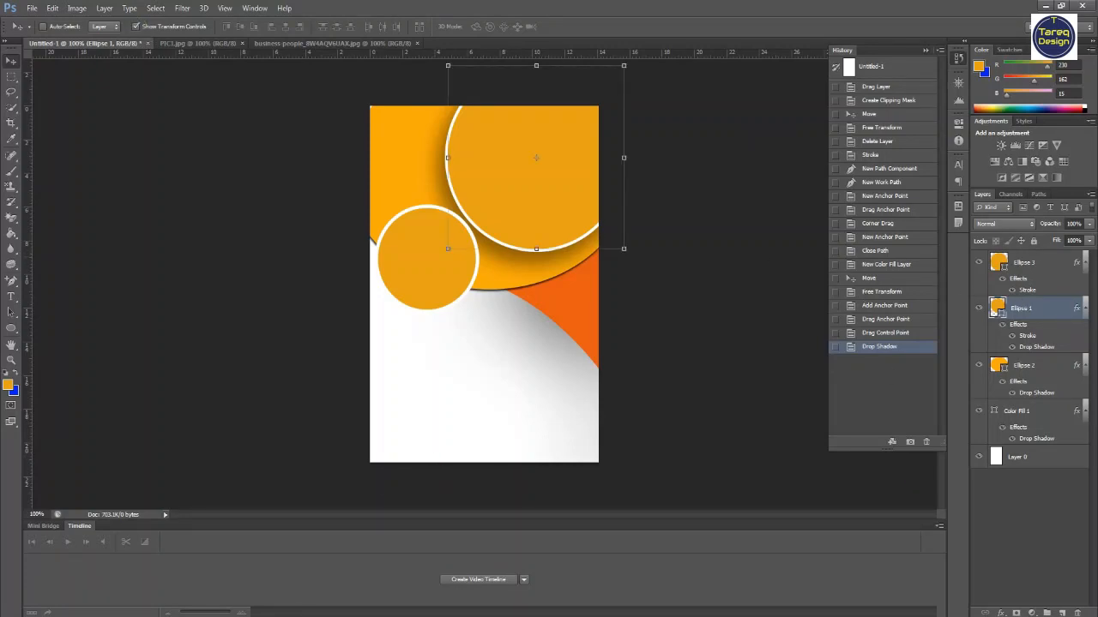
click(32, 8)
click(43, 31)
double_click(209, 254)
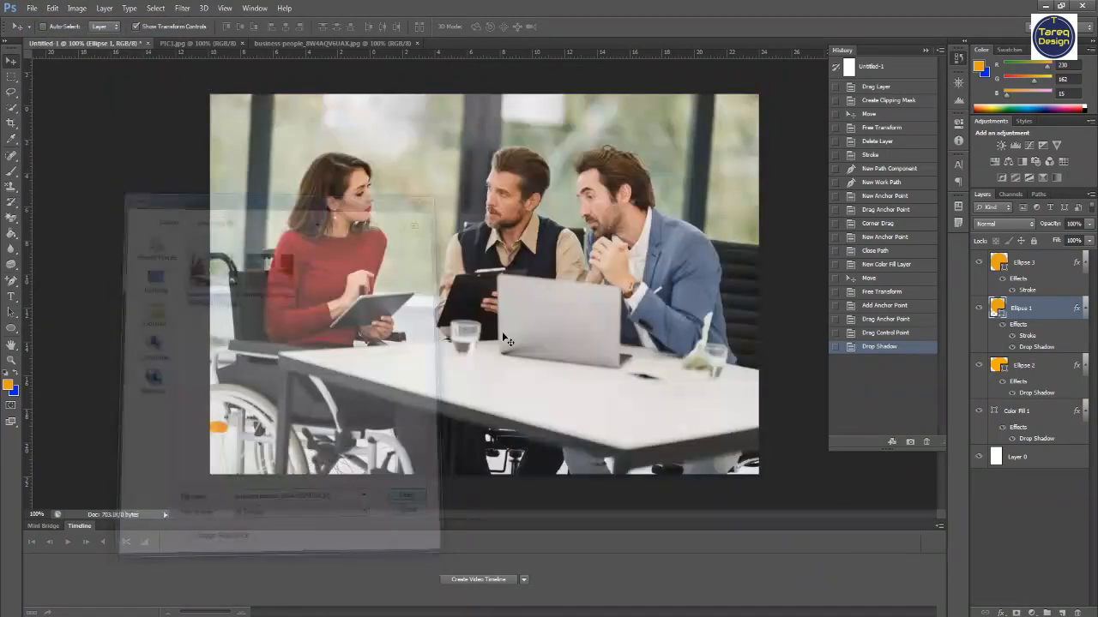
drag(715, 399, 580, 342)
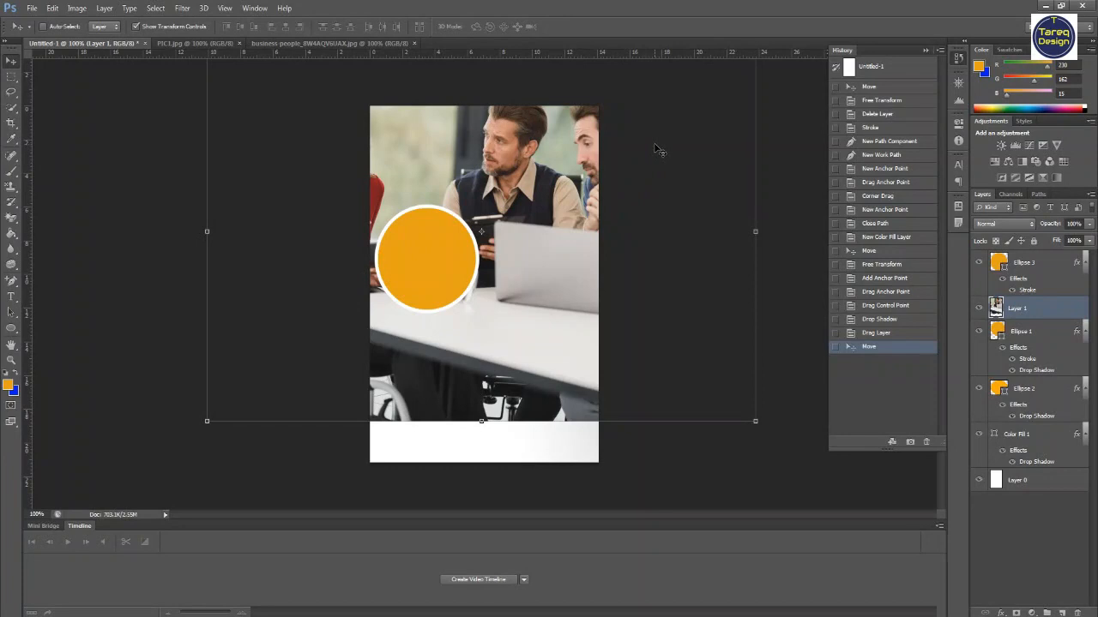
- Scale the photo down with Free Transform and position it over the big circle at the top right
drag(660, 150, 655, 295)
drag(751, 188, 436, 380)
drag(397, 422, 593, 121)
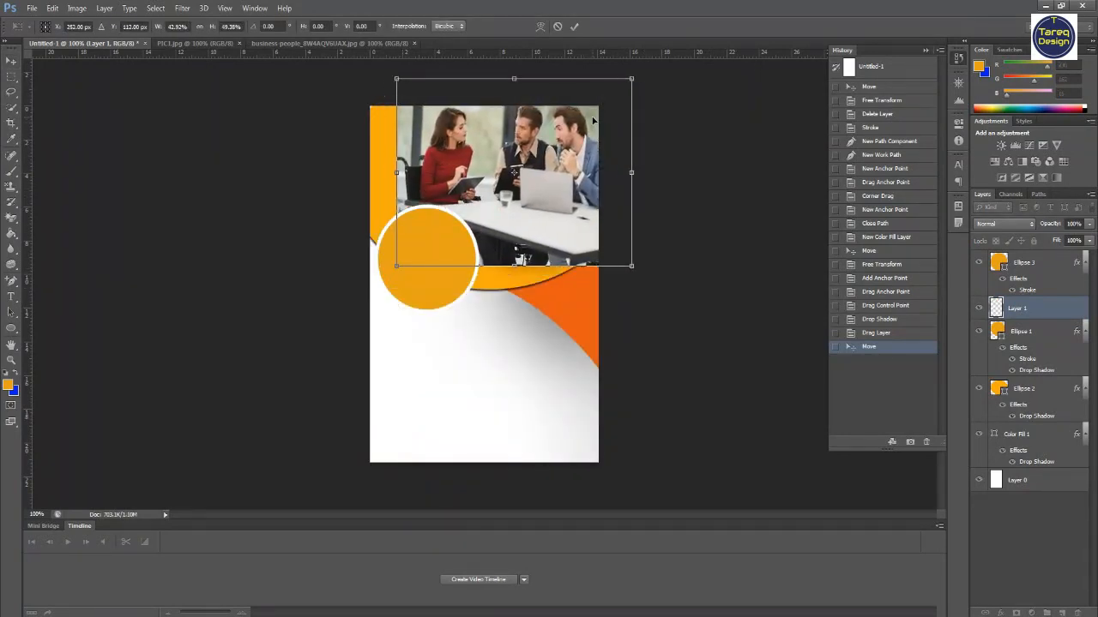
drag(529, 156, 566, 157)
drag(664, 80, 620, 105)
drag(554, 129, 556, 152)
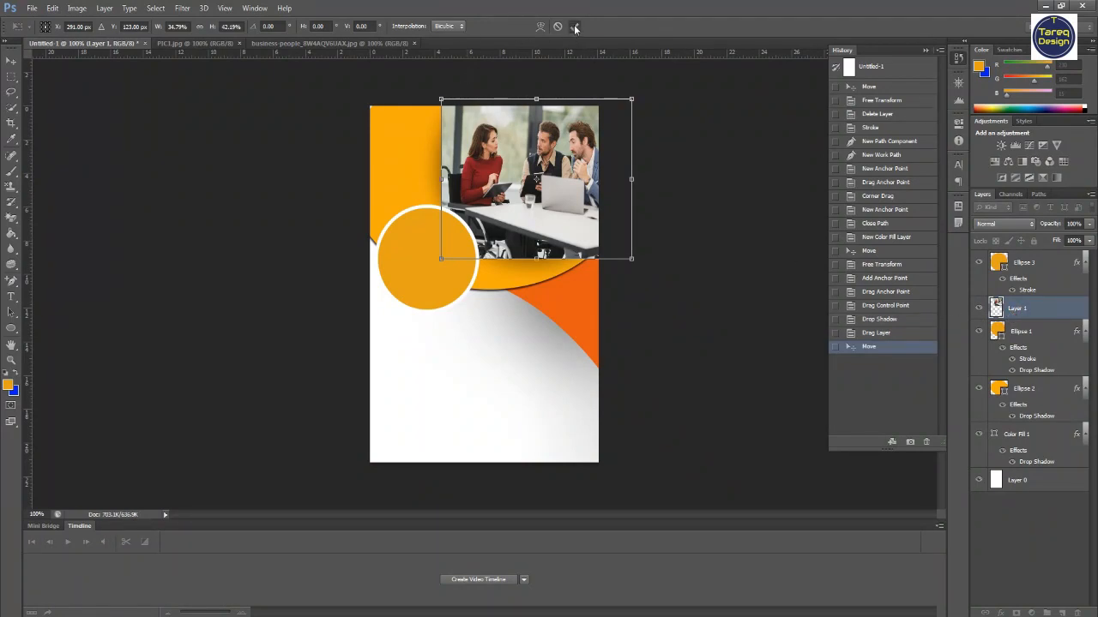
click(575, 29)
- Clip the photo to the big circle and nudge it into place inside the circle
right_click(1020, 313)
click(943, 311)
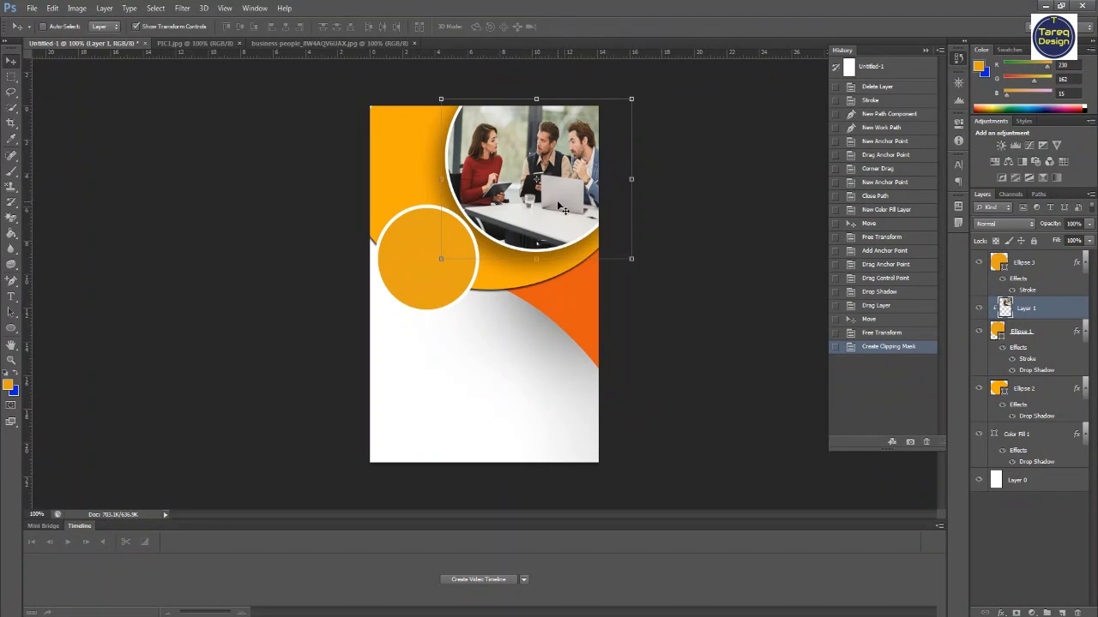
drag(562, 209, 553, 207)
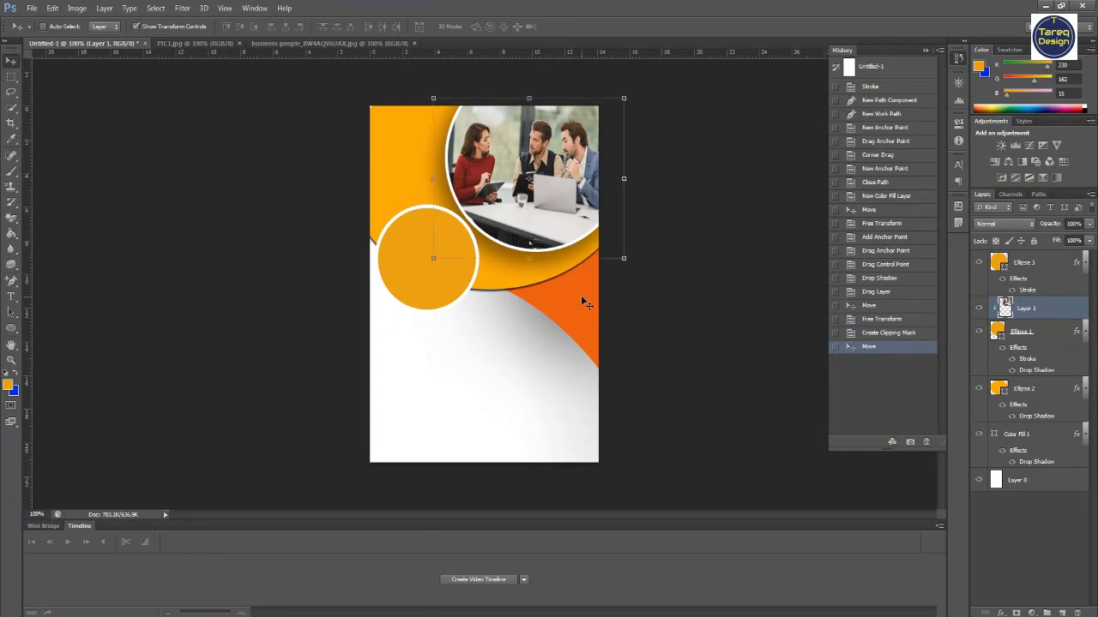
key(Right)
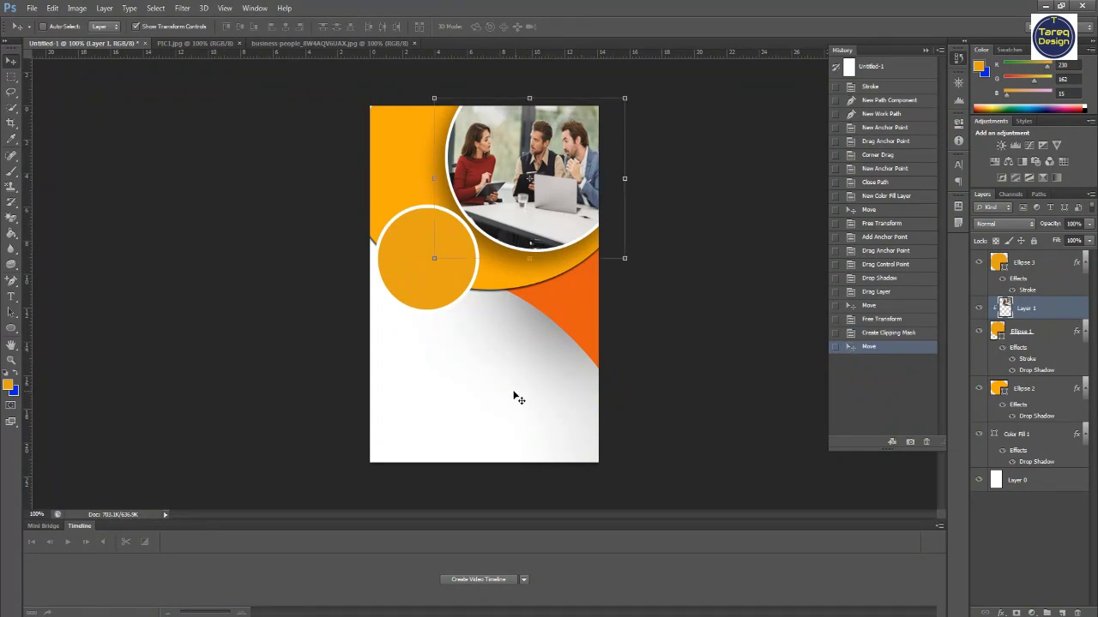
click(32, 8)
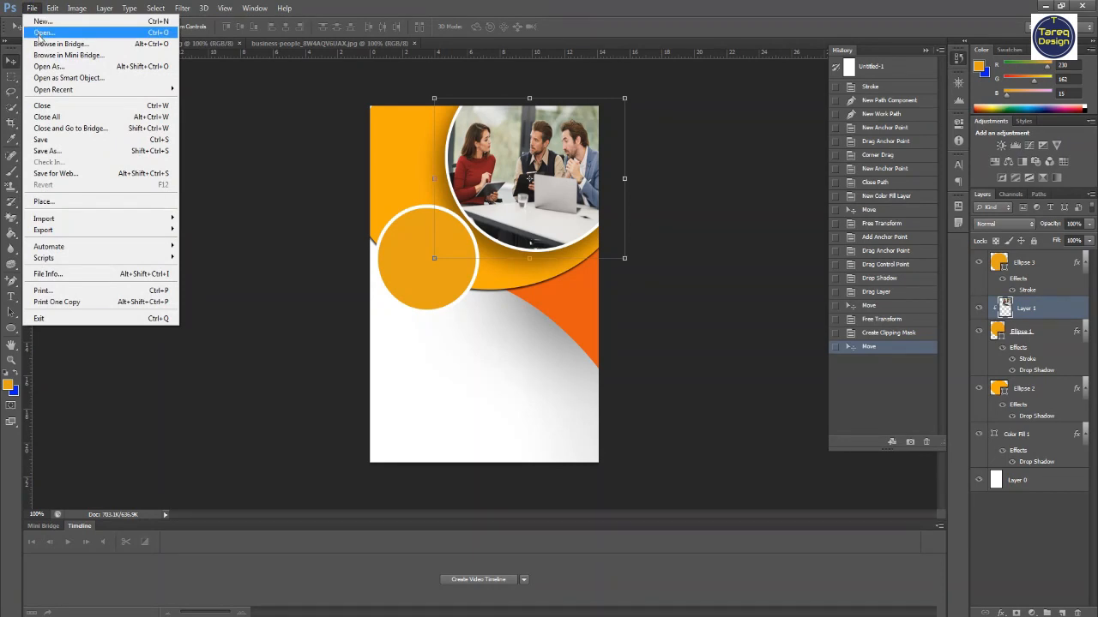
click(41, 32)
double_click(284, 274)
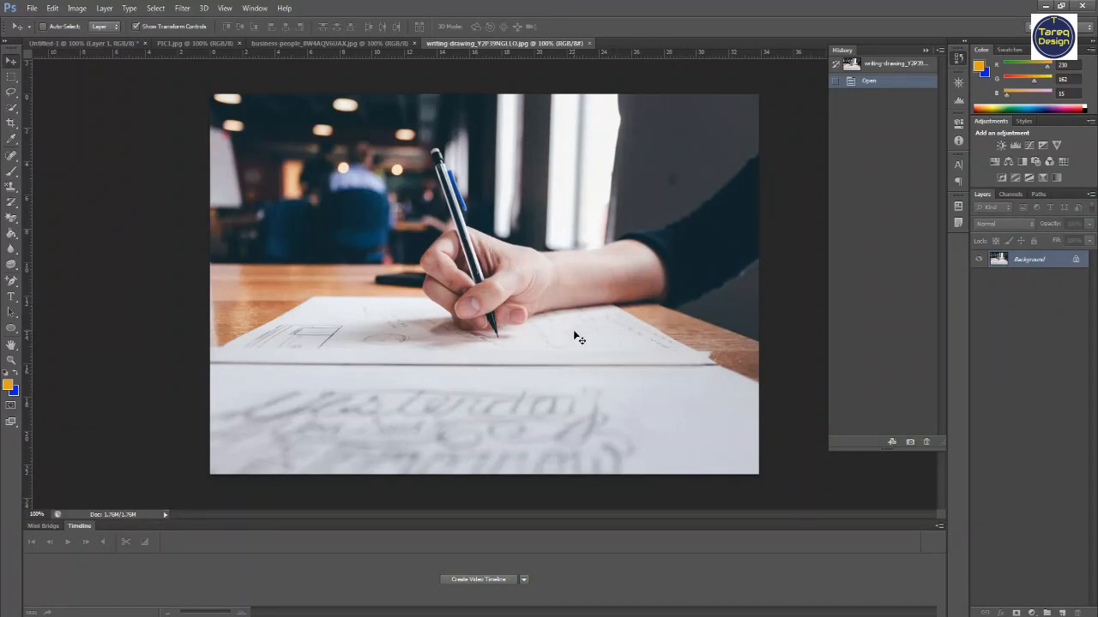
drag(556, 327, 430, 260)
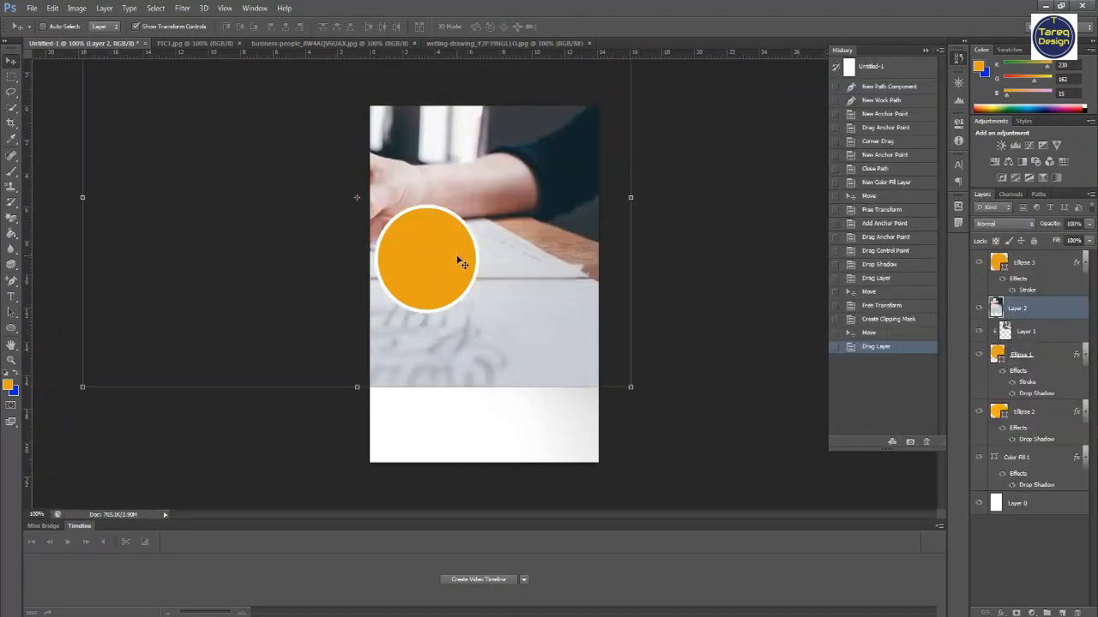
key(Delete)
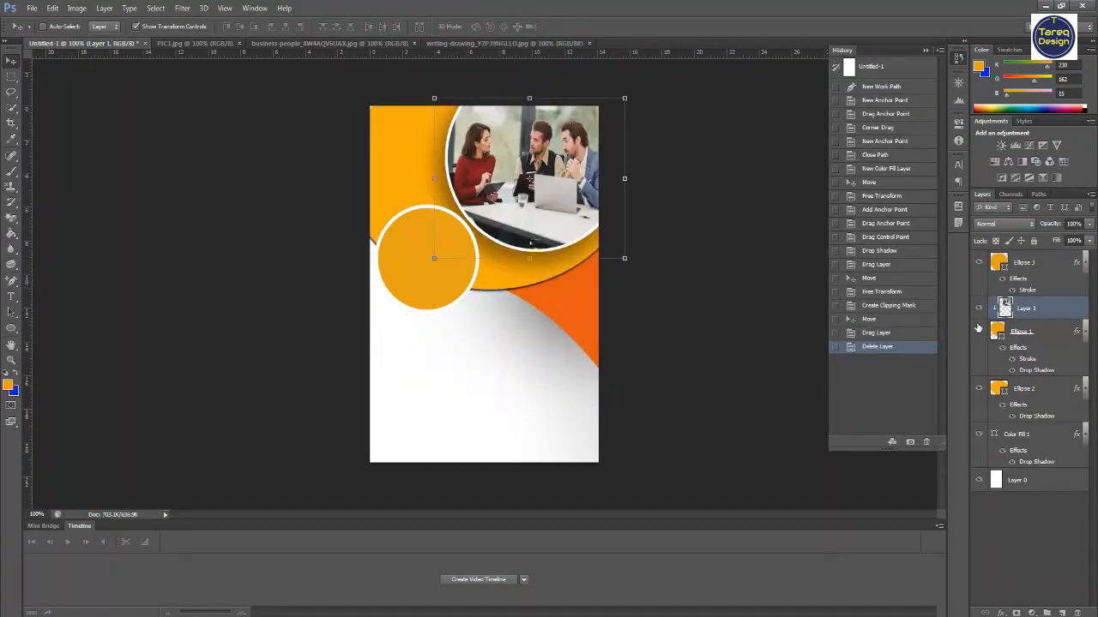
click(997, 392)
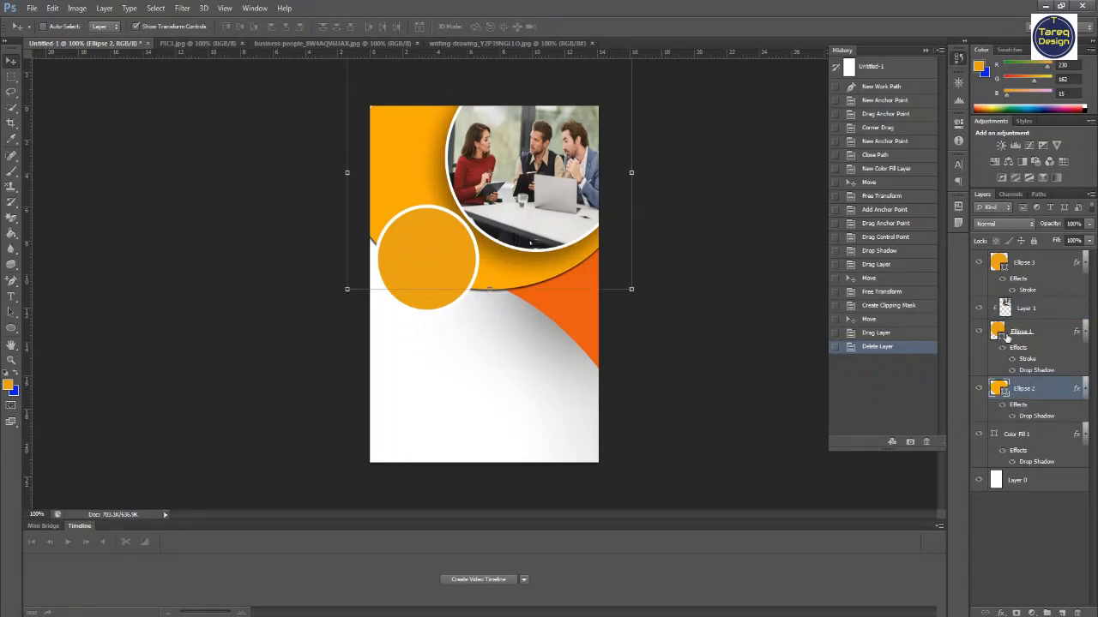
click(1015, 335)
click(1013, 267)
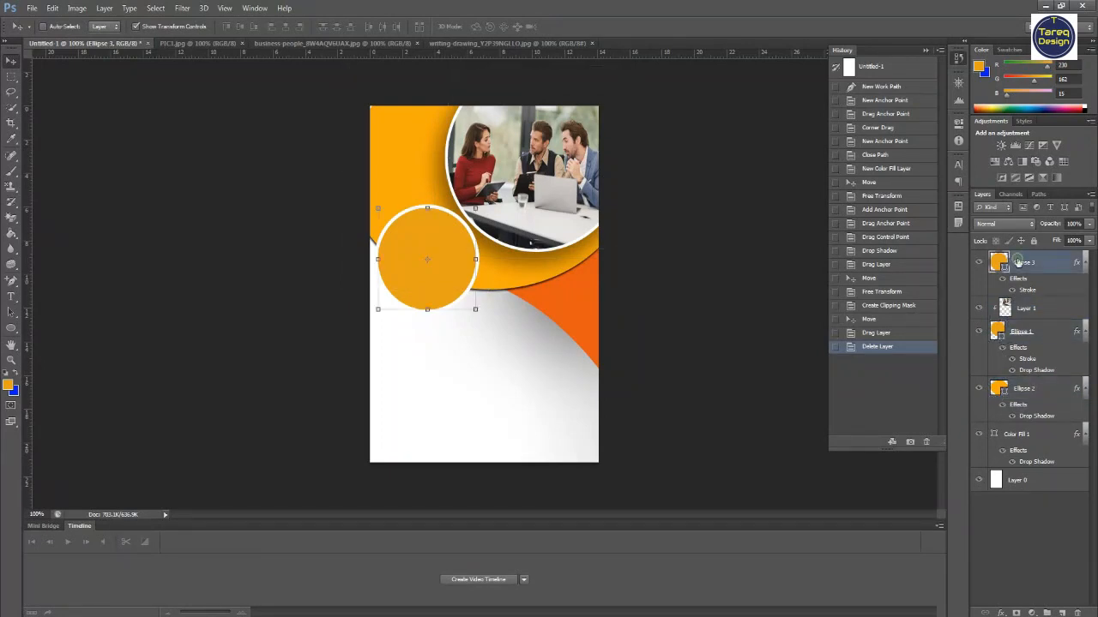
click(31, 9)
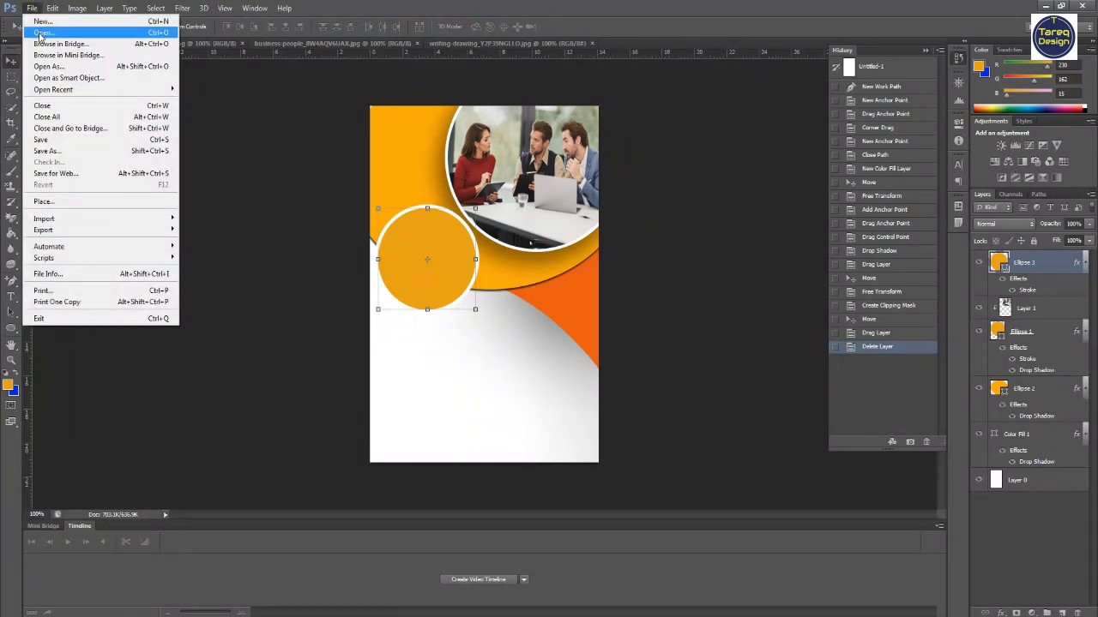
click(38, 31)
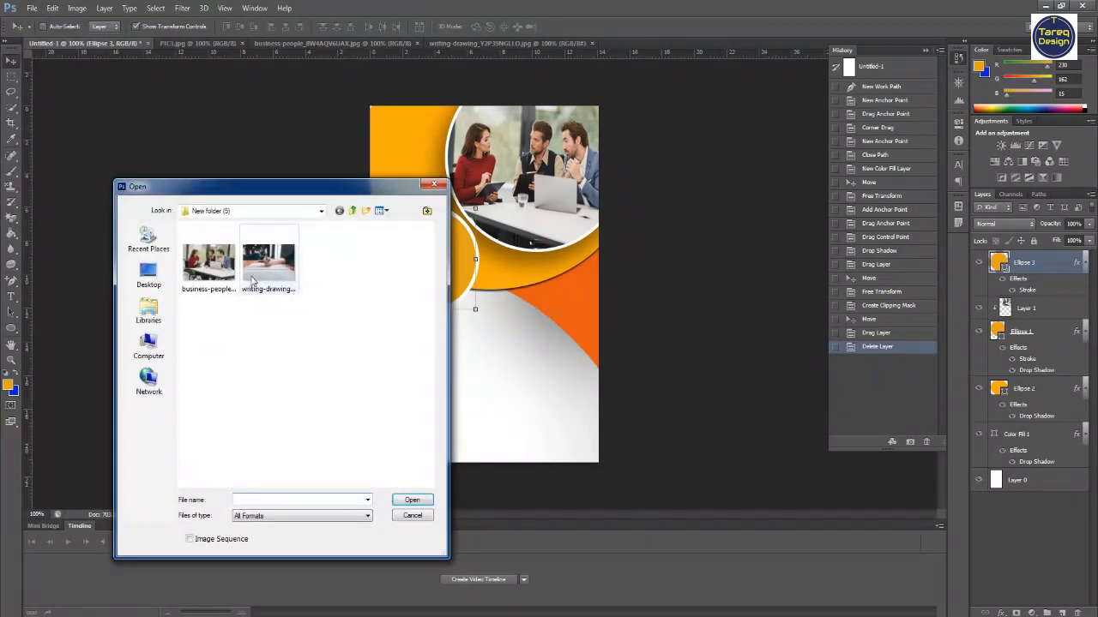
double_click(267, 242)
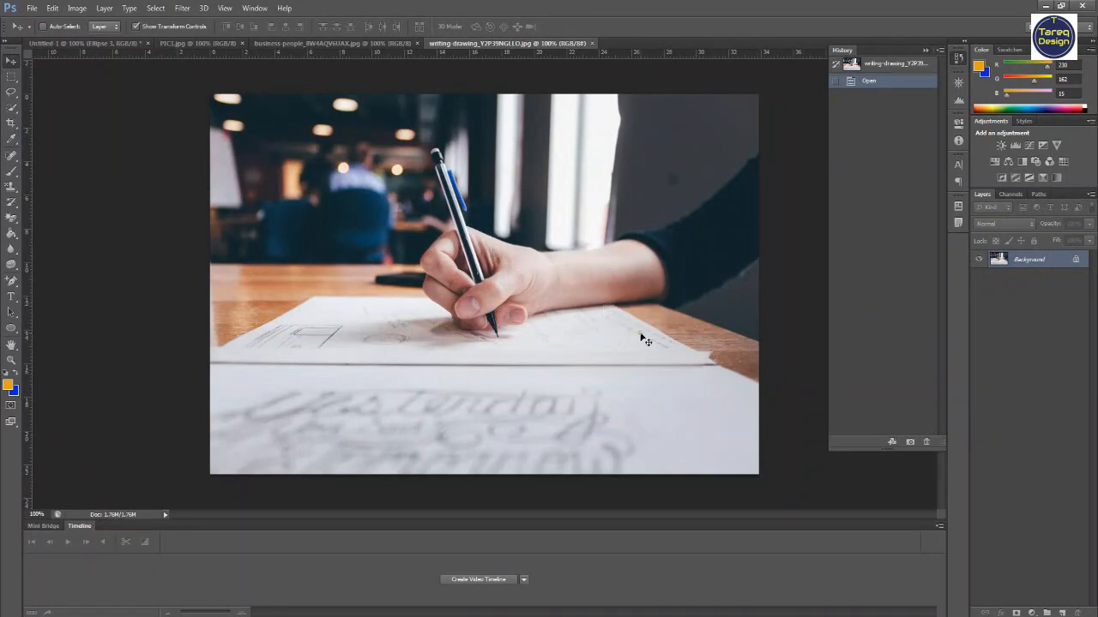
click(77, 45)
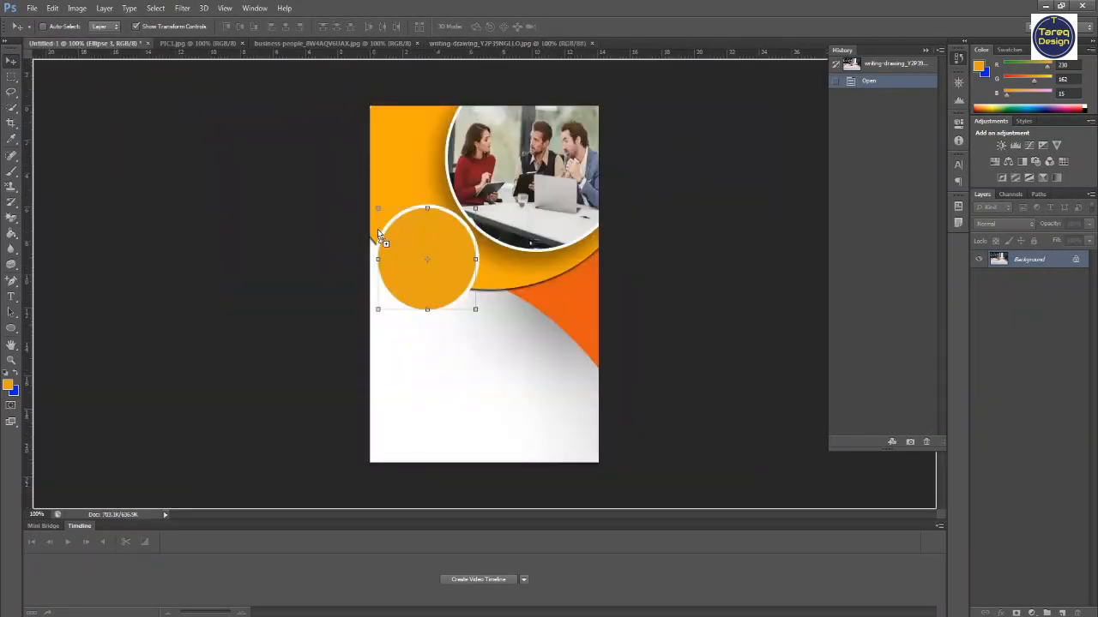
drag(426, 261, 426, 267)
drag(481, 172, 573, 332)
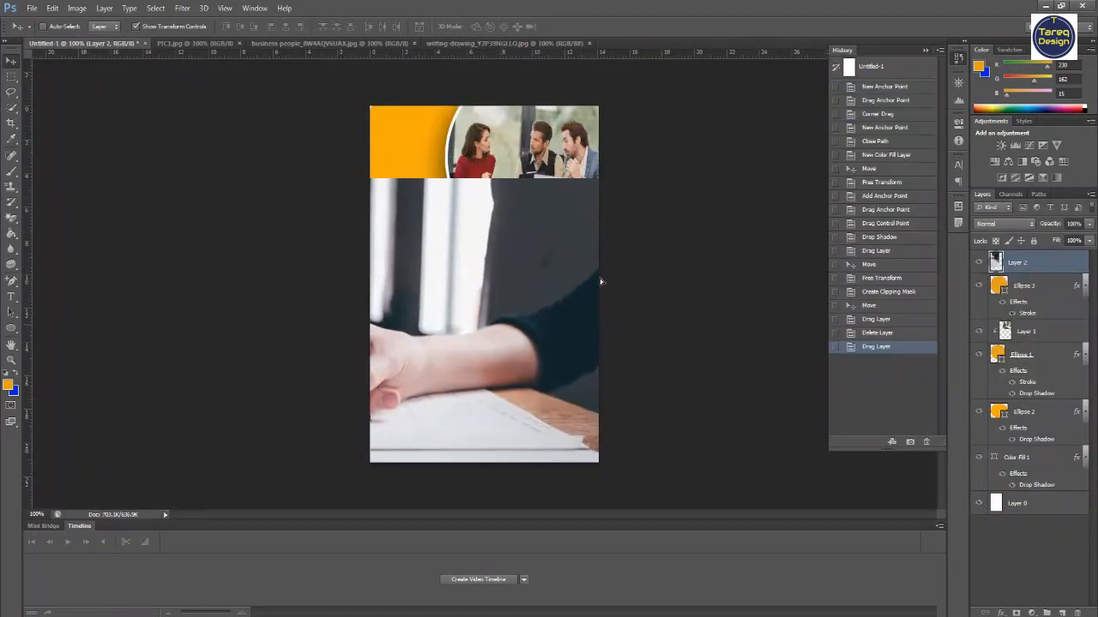
drag(632, 180, 214, 392)
drag(197, 433, 464, 218)
drag(412, 339, 413, 299)
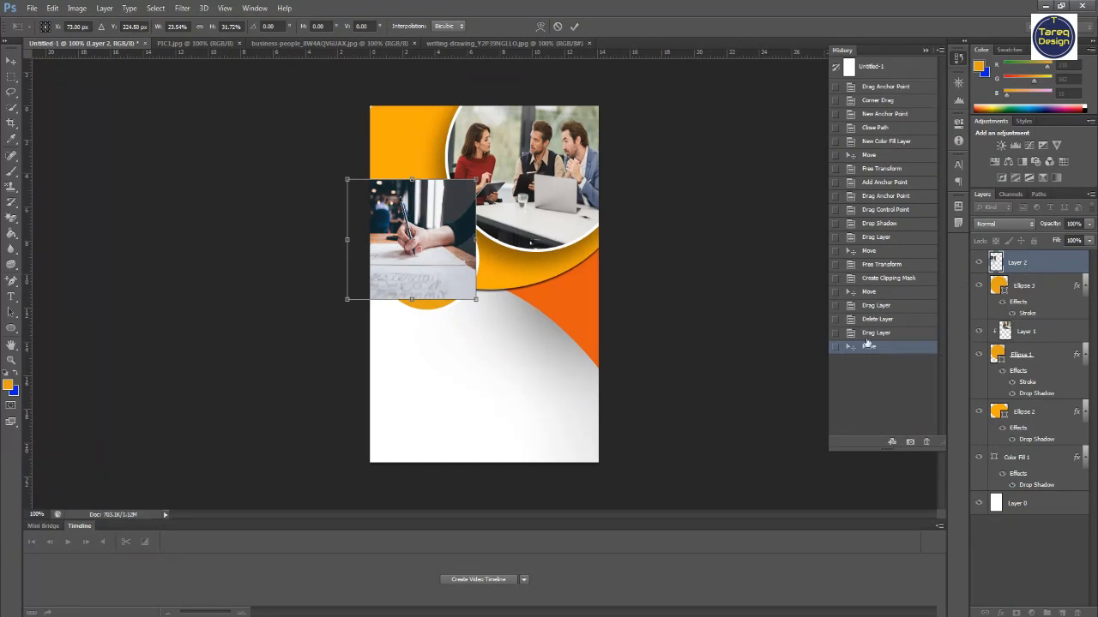
click(575, 26)
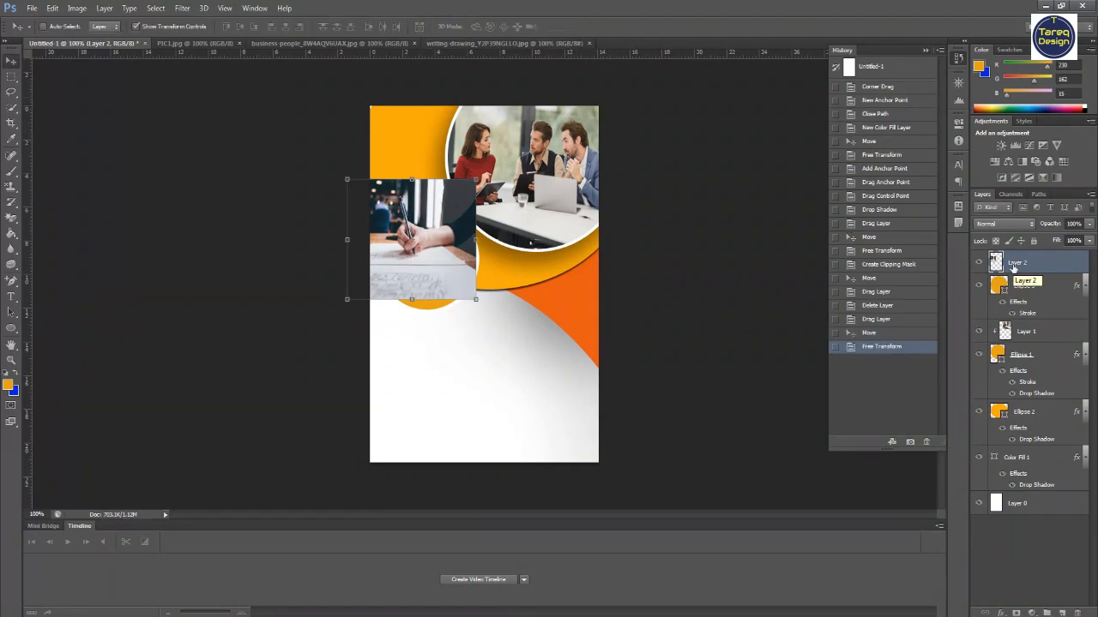
key(Delete)
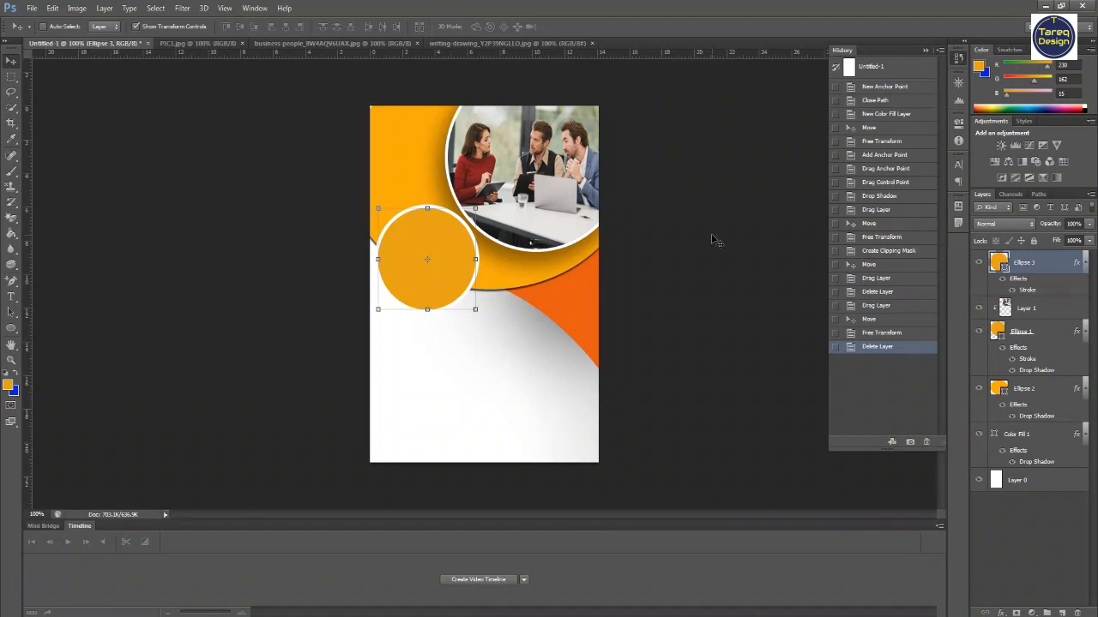
- Open the data chart photo and drag it into the poster as a new layer
click(33, 9)
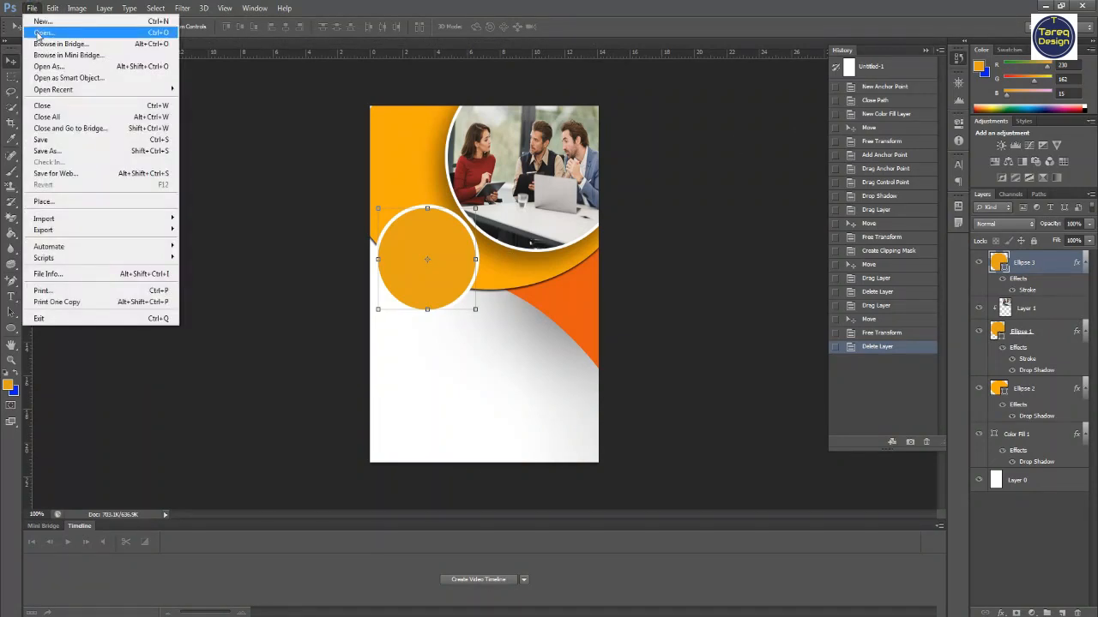
click(38, 34)
double_click(271, 273)
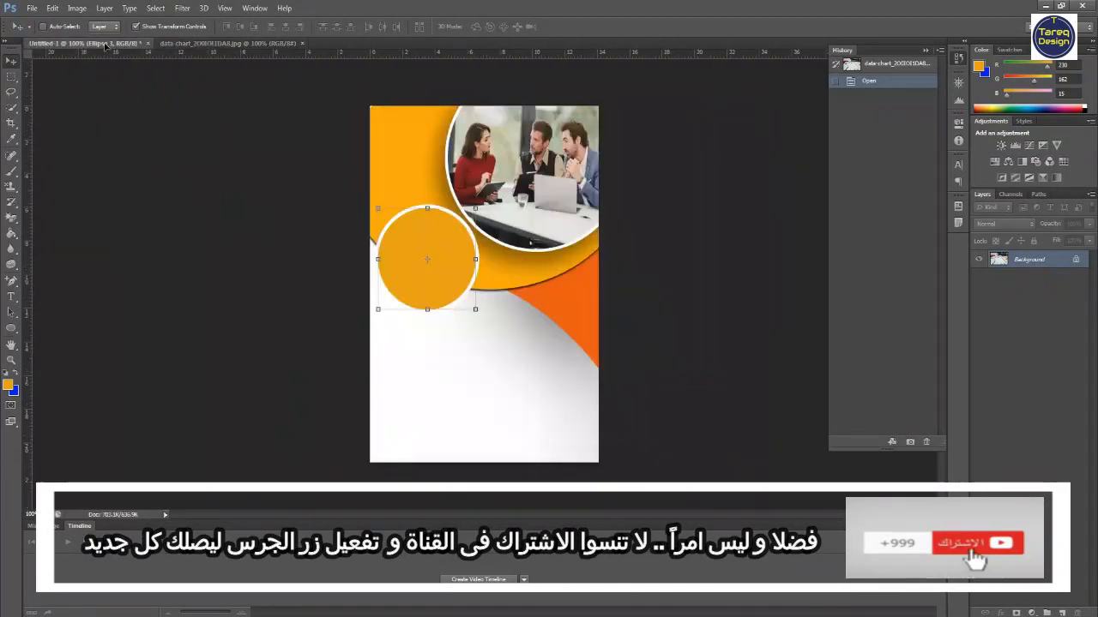
click(103, 43)
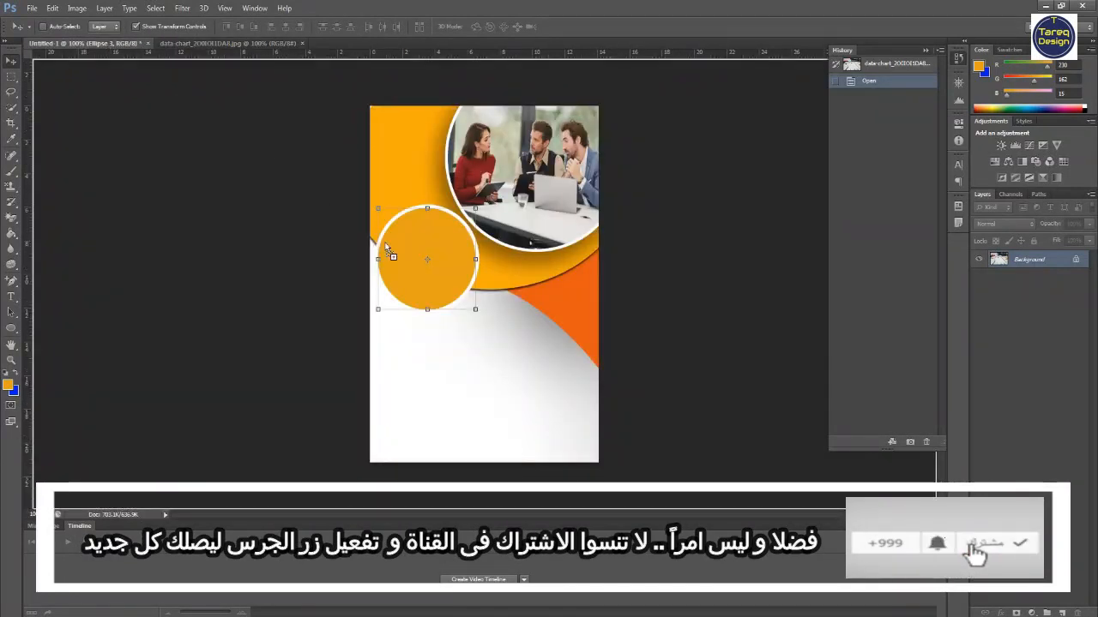
drag(385, 248, 422, 261)
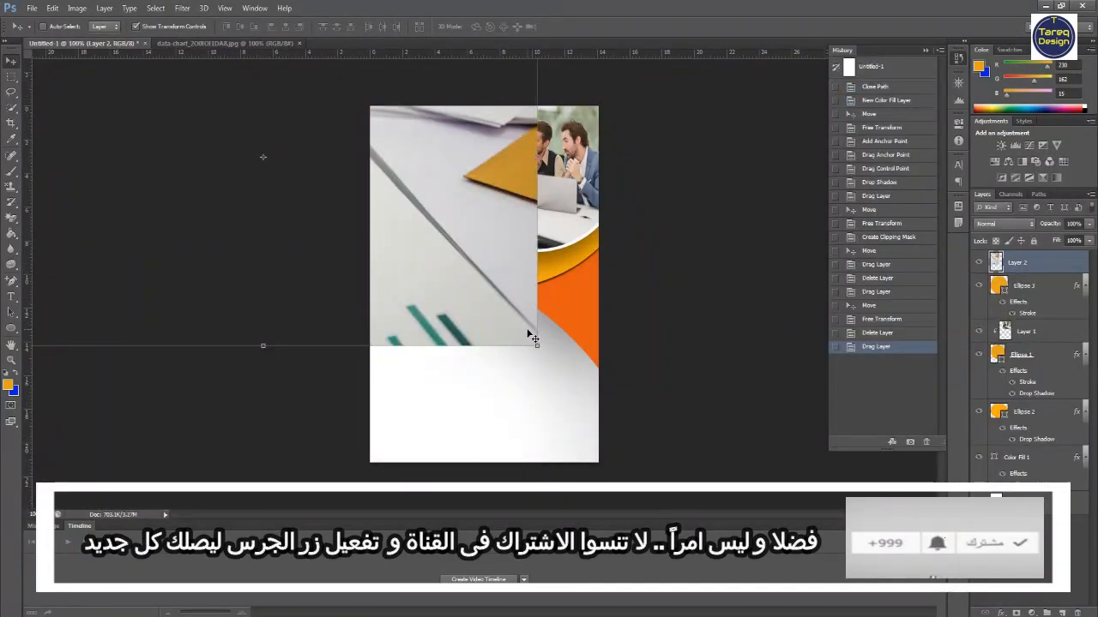
- Scale the chart photo down with Free Transform and place it over the small circle
drag(534, 338, 269, 196)
drag(423, 295, 500, 301)
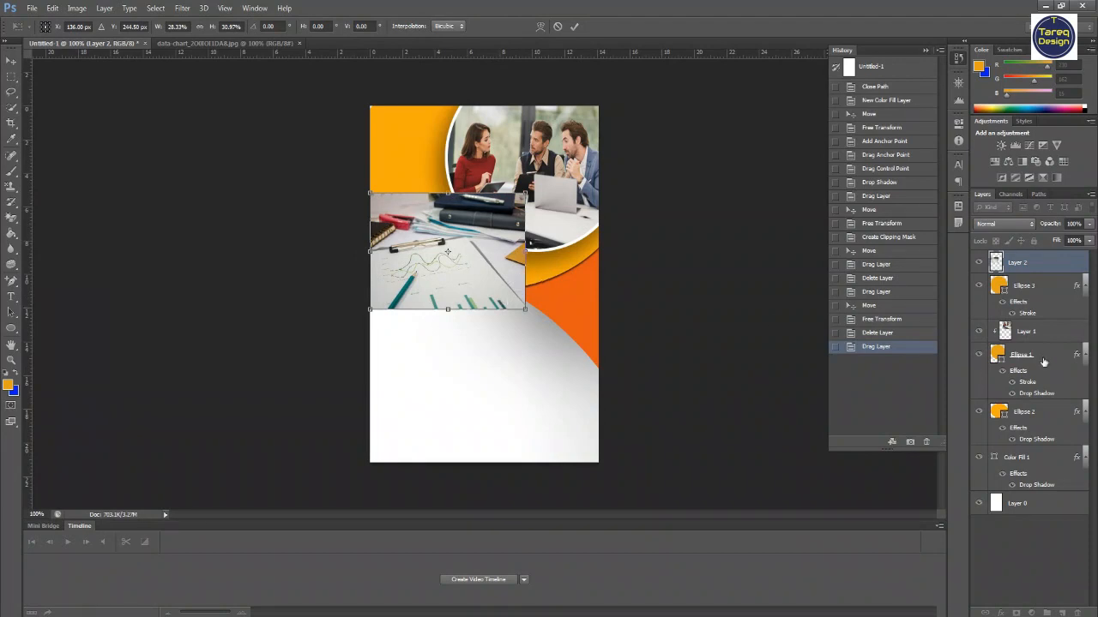
click(575, 26)
- Clip the chart photo to the small circle, then rescale and reposition it to fit inside and apply
right_click(1022, 271)
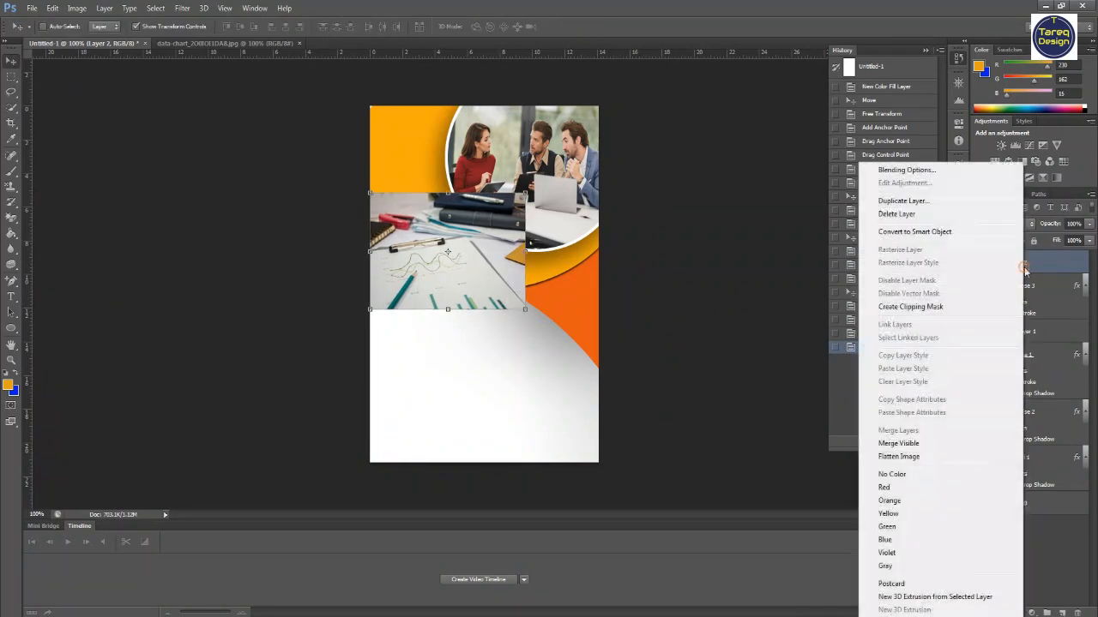
click(961, 304)
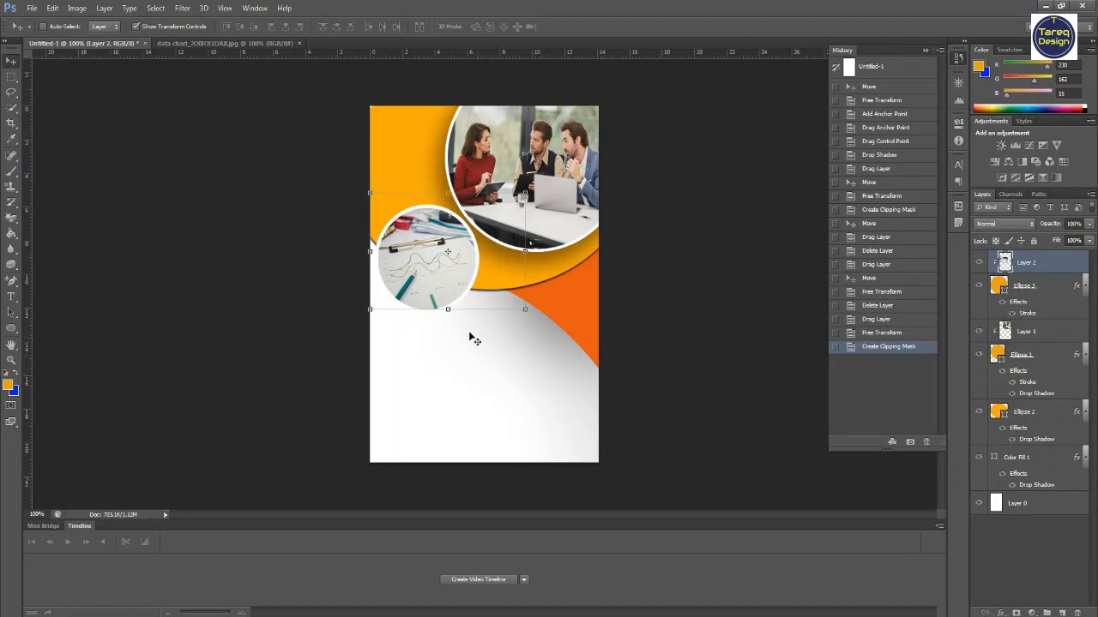
drag(523, 194, 501, 209)
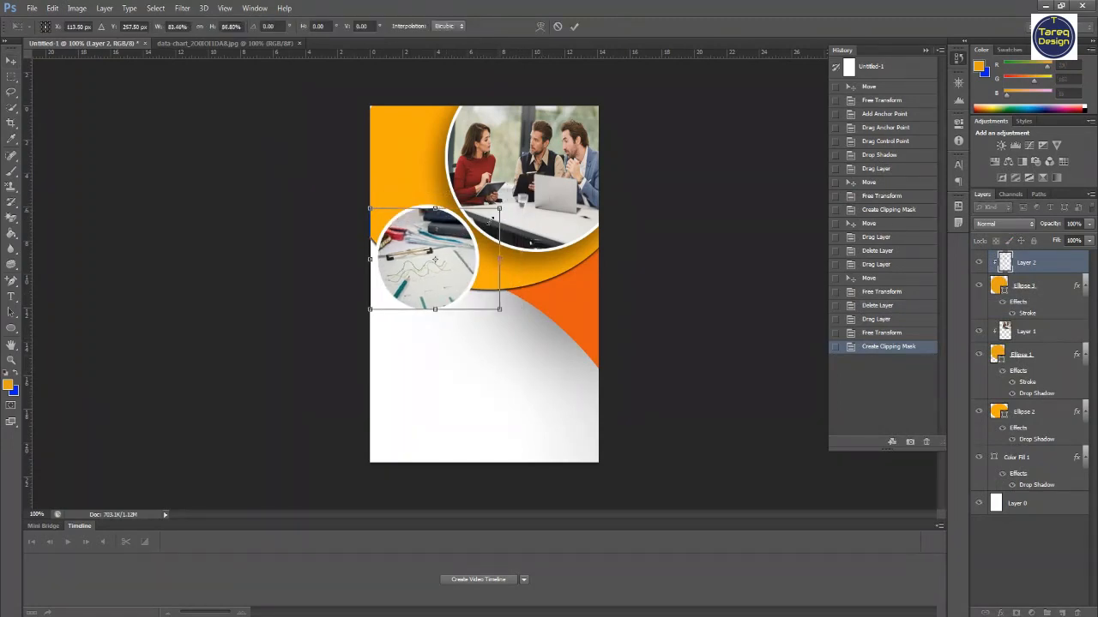
drag(445, 244, 452, 244)
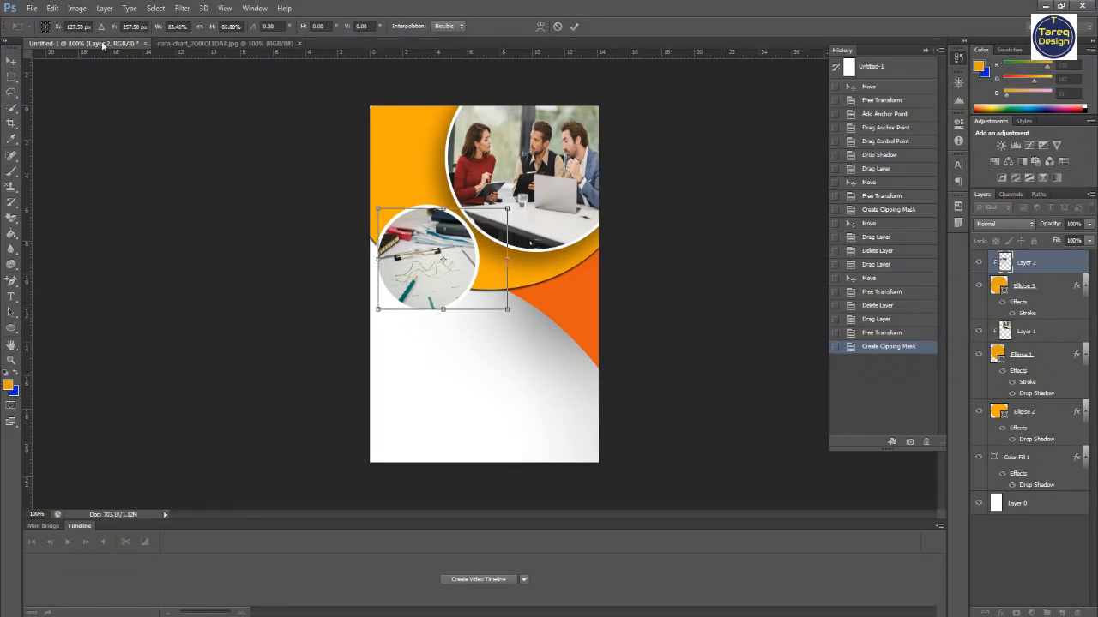
click(11, 61)
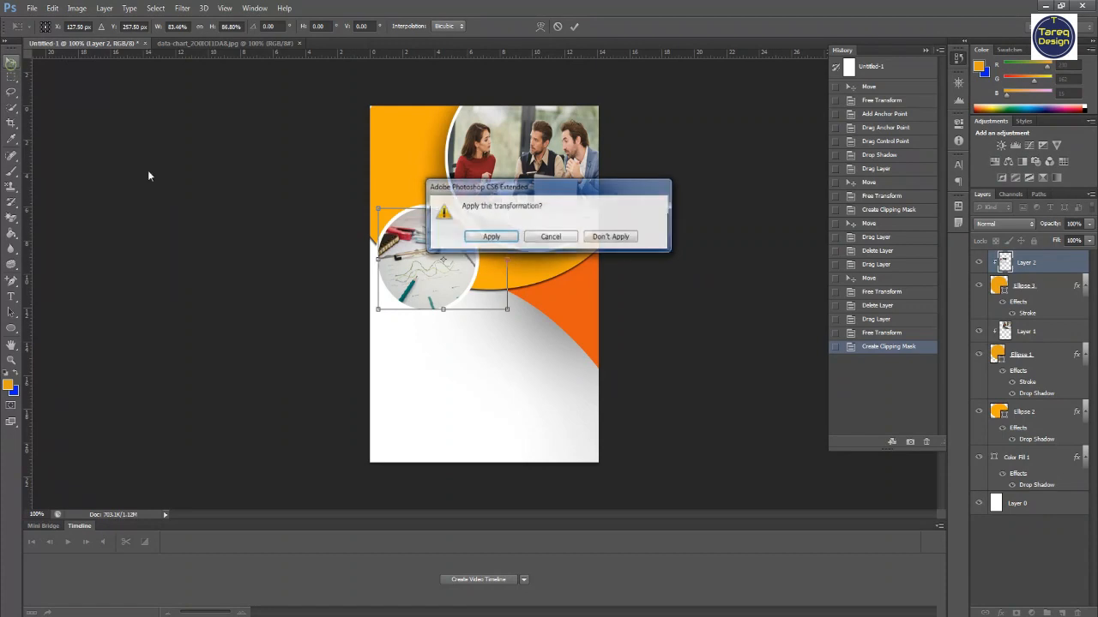
click(492, 235)
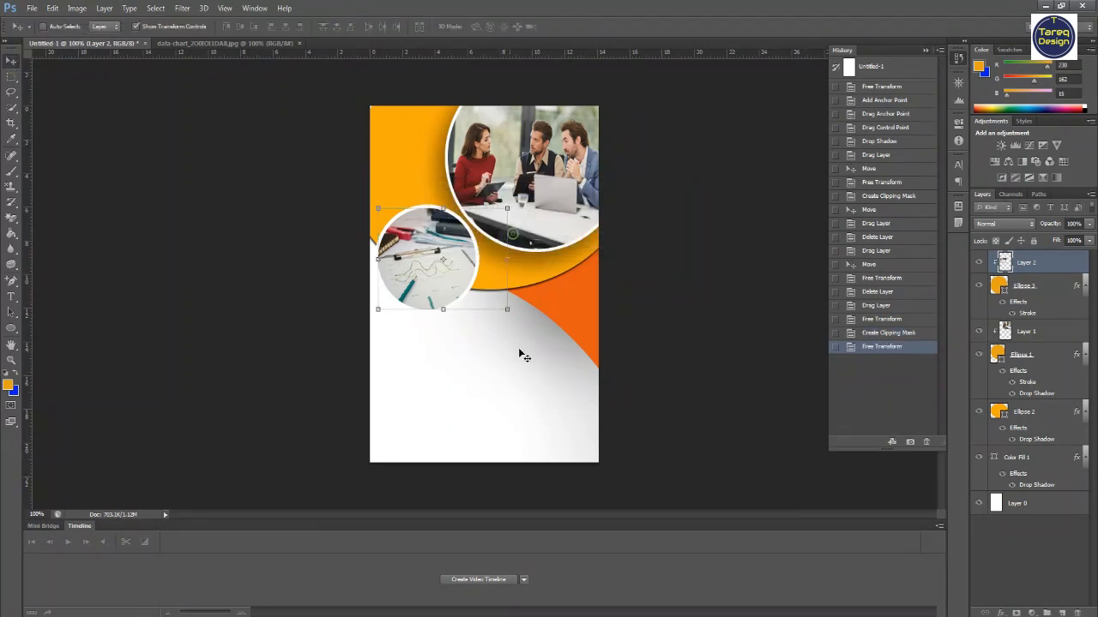
- Add a text layer below the small circle and paste the title 'Accounting Consulting Office' at 30 pt
click(12, 298)
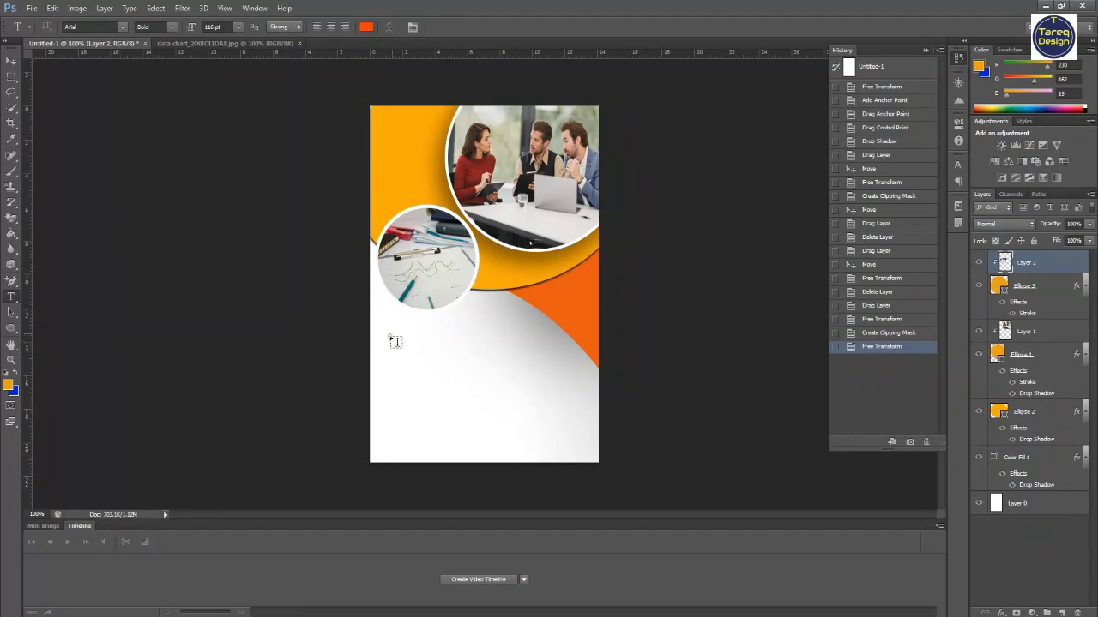
click(409, 456)
mouse_move(559, 616)
click(643, 532)
drag(842, 190, 643, 182)
click(463, 616)
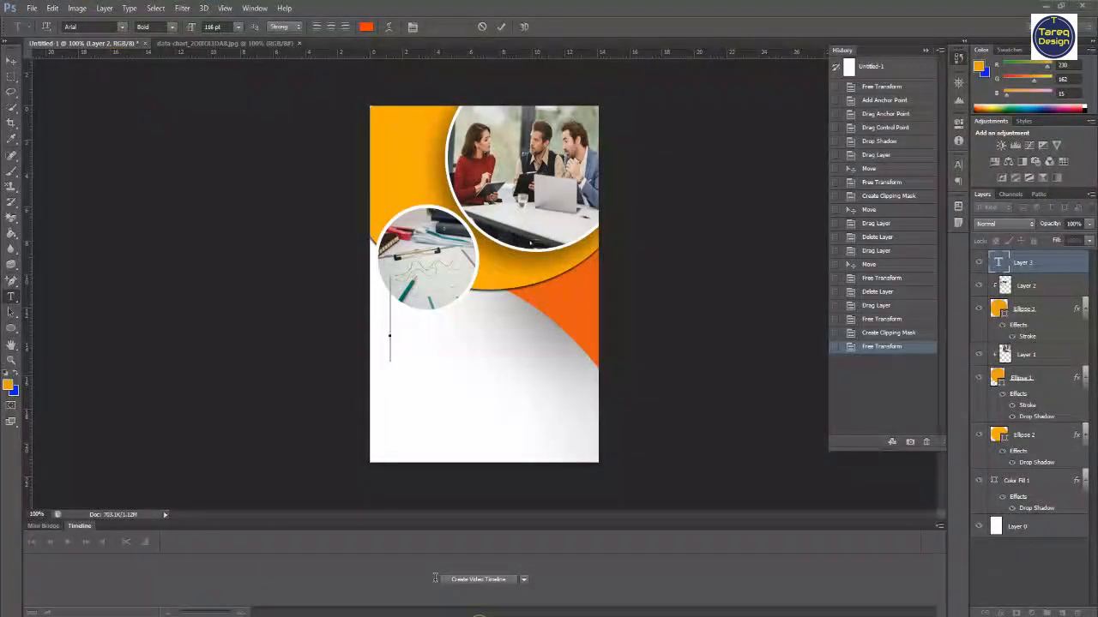
click(238, 27)
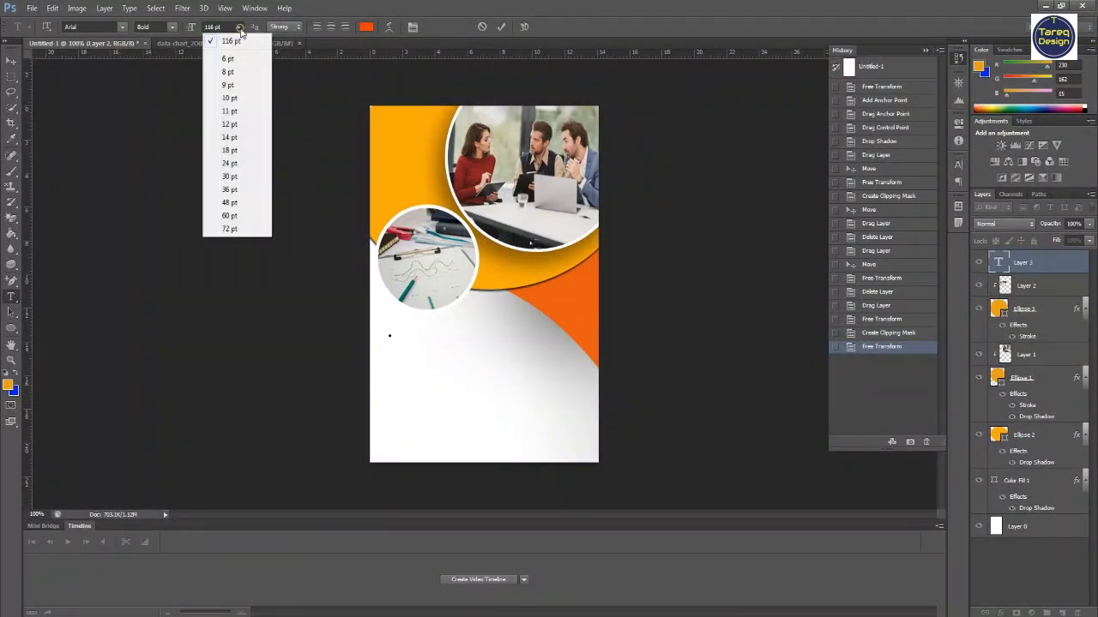
click(233, 175)
key(ctrl+v)
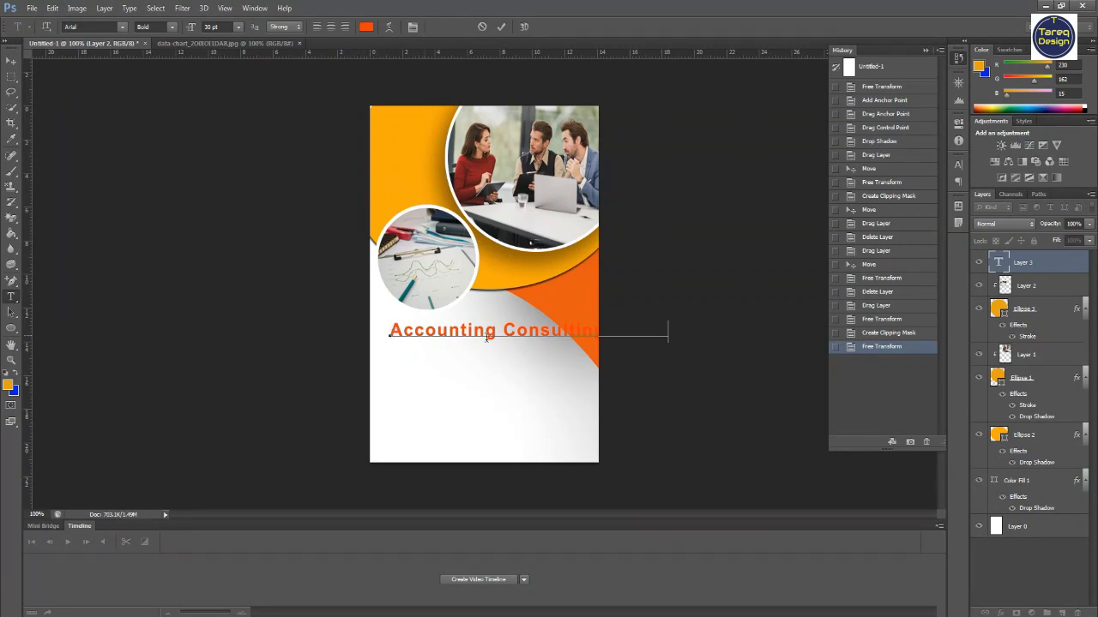
- Select all the title text and reduce its font size to 18 pt
double_click(1000, 264)
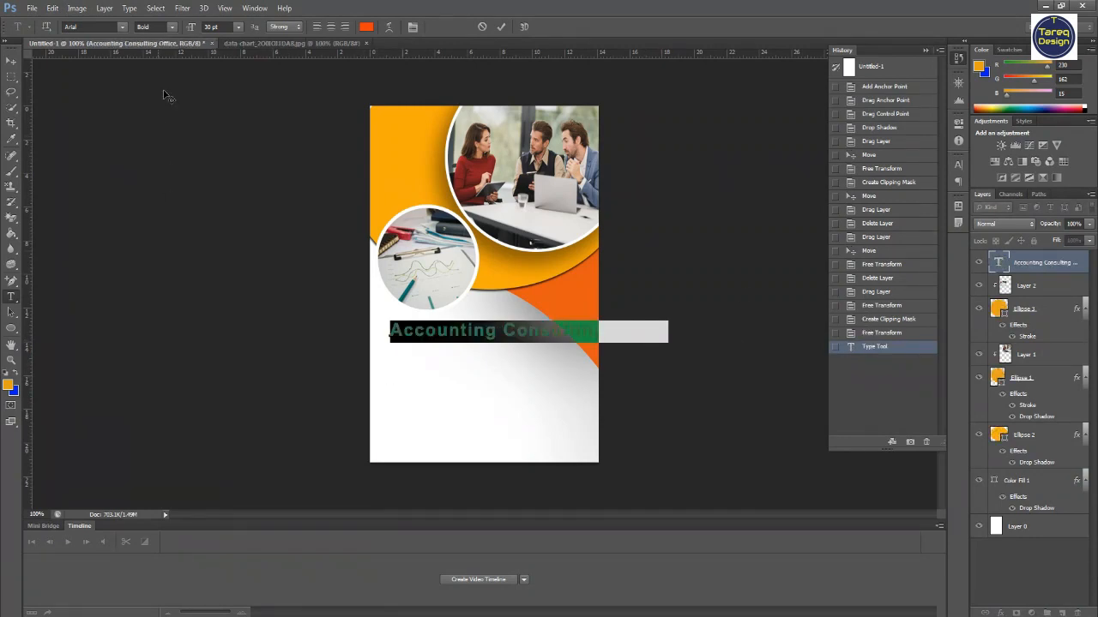
click(239, 27)
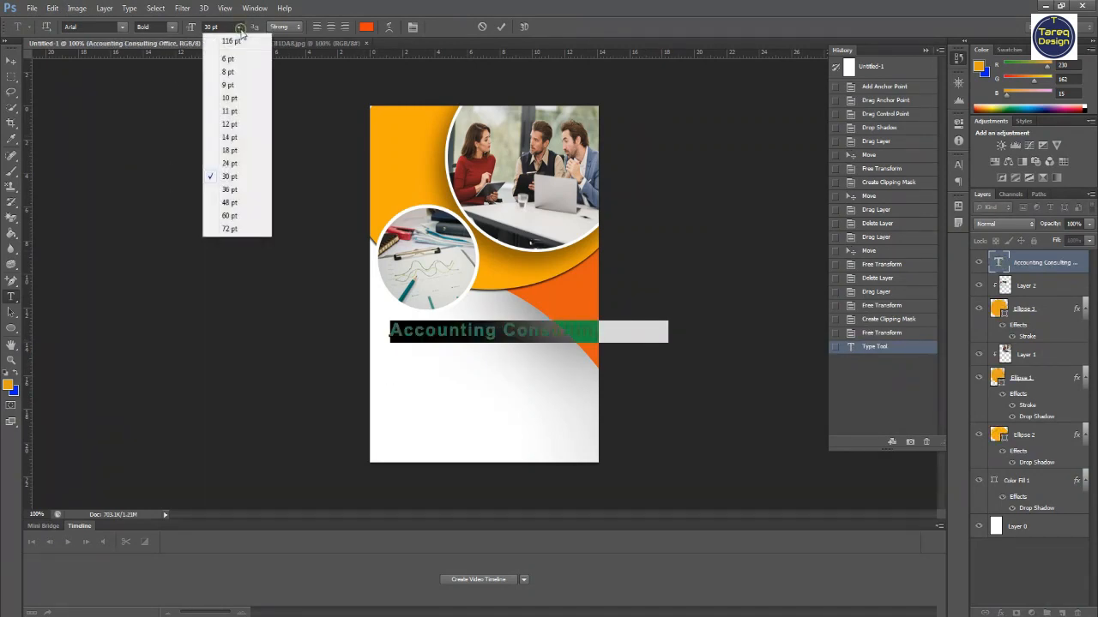
click(229, 151)
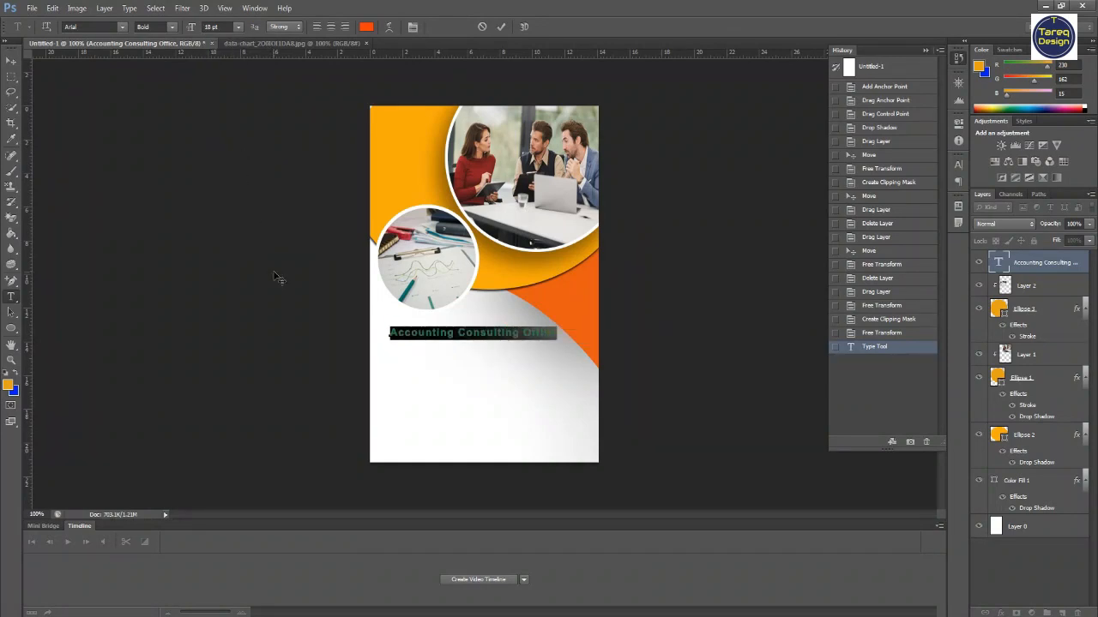
click(11, 62)
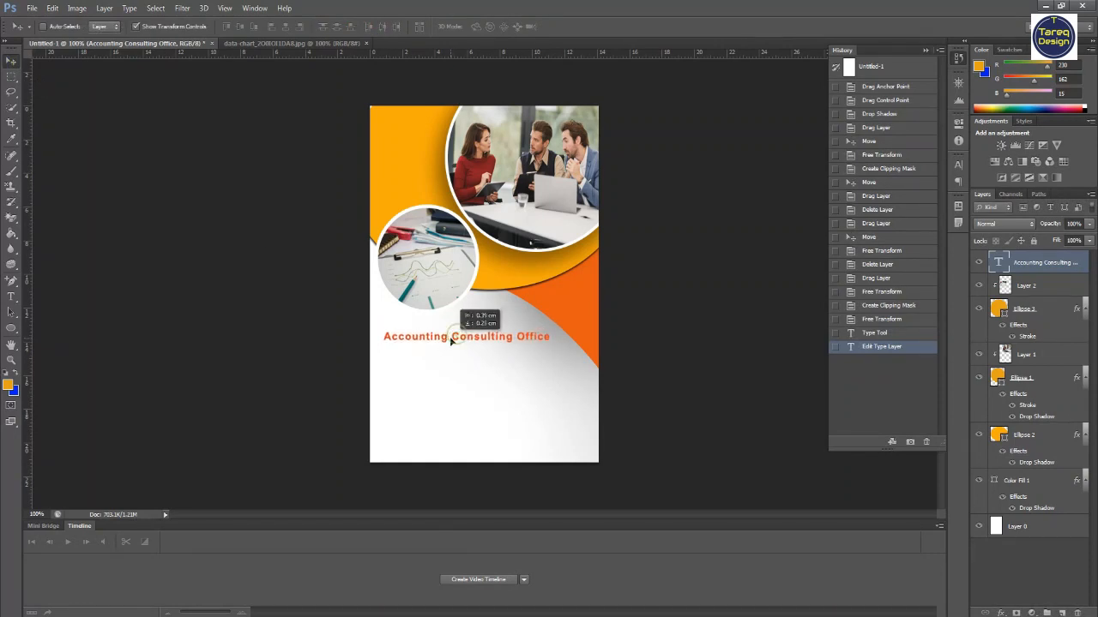